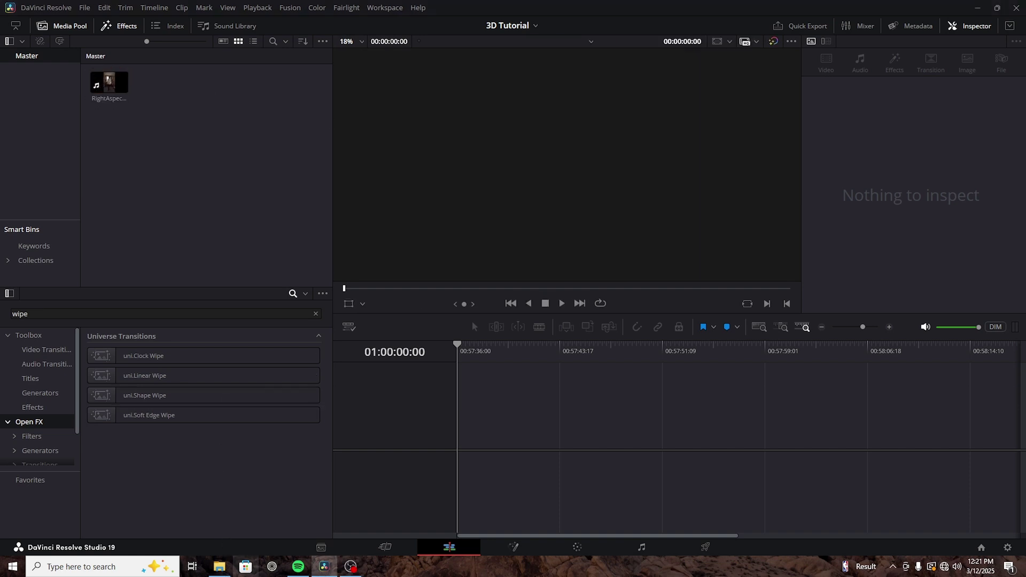
- Search the effects for "fusion com", add a Fusion Composition to the timeline, and open it on the Fusion page
left_click(219, 566)
left_click_drag(506, 335, 448, 257)
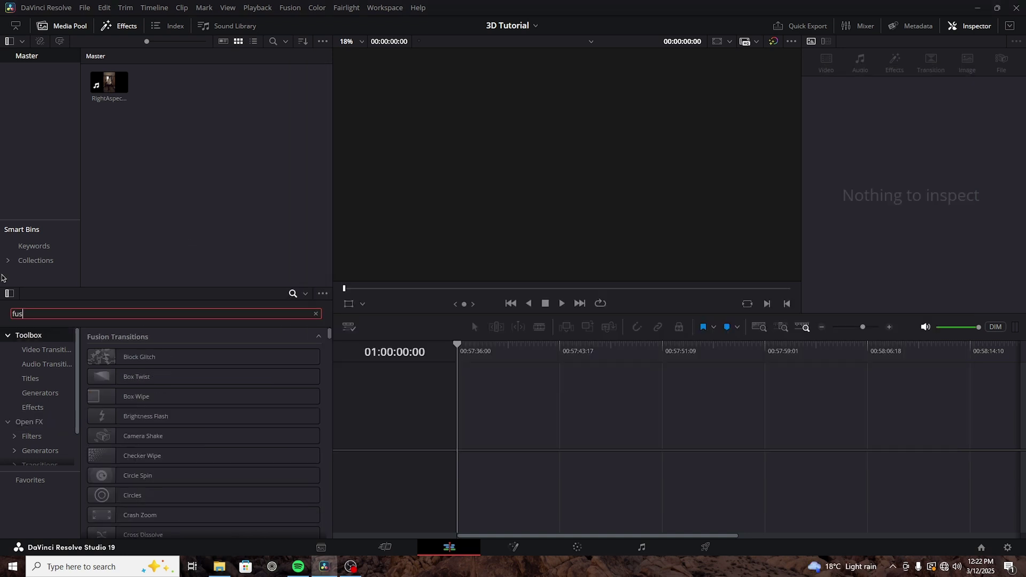
type("ion com")
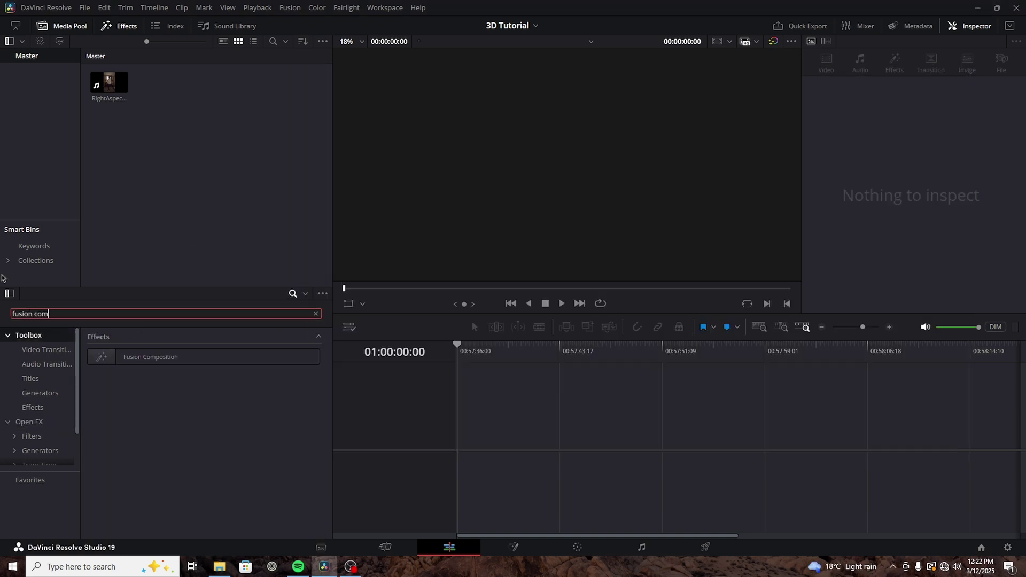
left_click_drag(150, 357, 508, 429)
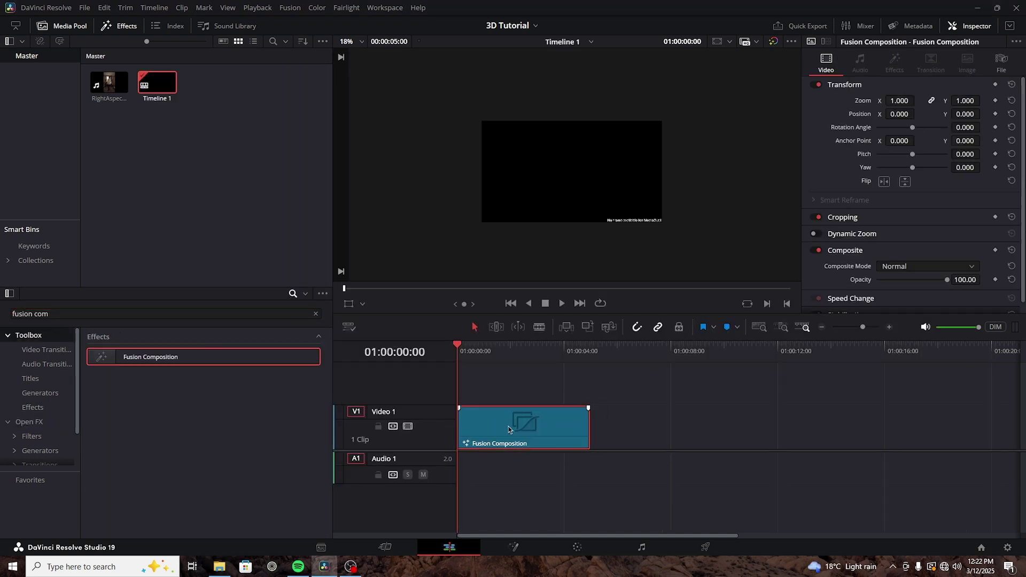
left_click(512, 547)
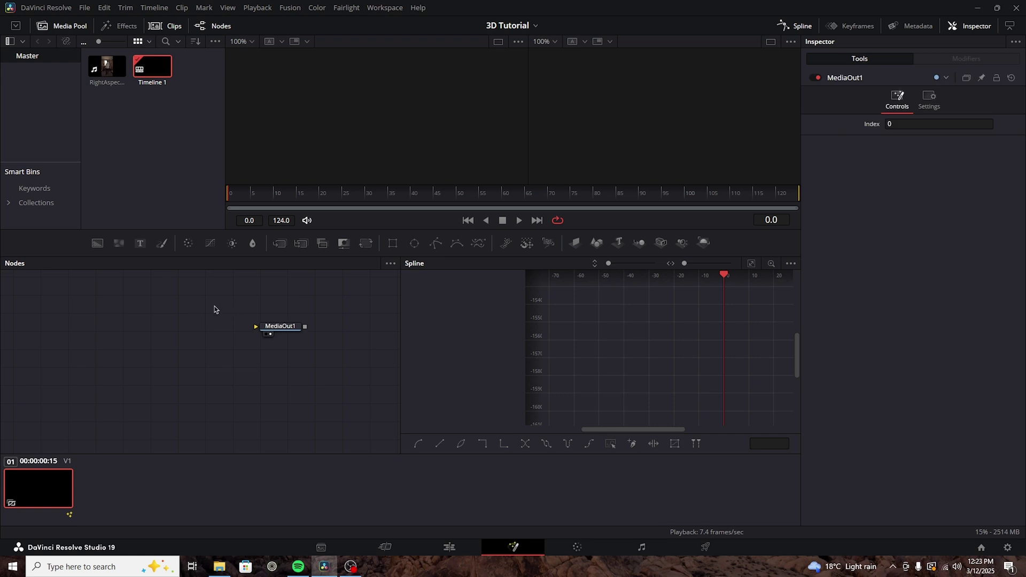
- Add the RightAspectAfterEffects.mp4 clip to the node graph as a media input beside MediaOut1
left_click_drag(214, 309, 308, 354)
left_click_drag(139, 307, 209, 368)
left_click_drag(230, 308, 314, 348)
left_click_drag(106, 67, 169, 338)
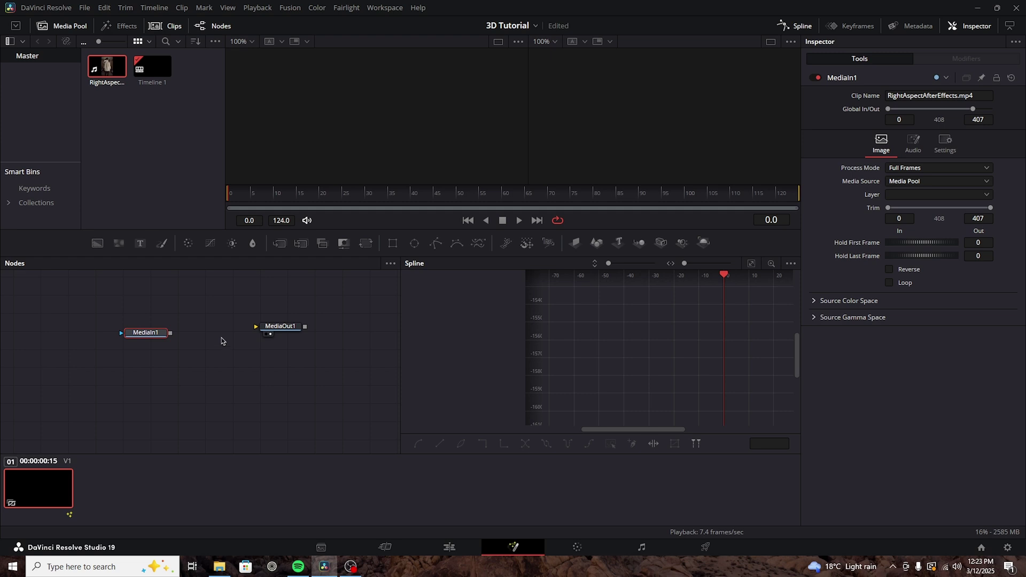
- Build a Camera 3D, Image Plane 3D and Renderer 3D chain into MediaOut1, with MediaIn1 feeding the image plane
left_click_drag(658, 244, 205, 308)
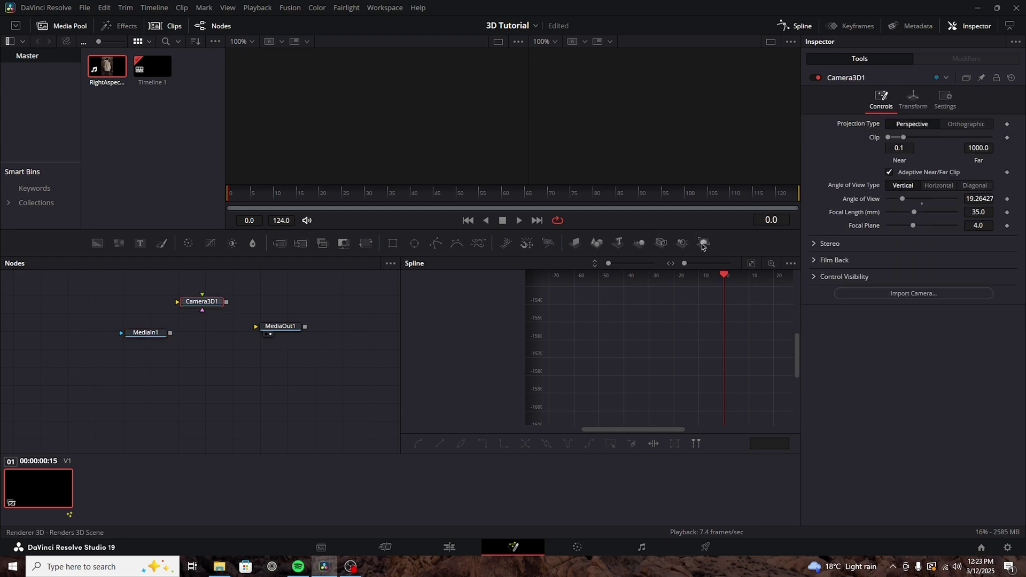
left_click_drag(703, 243, 266, 310)
left_click_drag(165, 360, 142, 350)
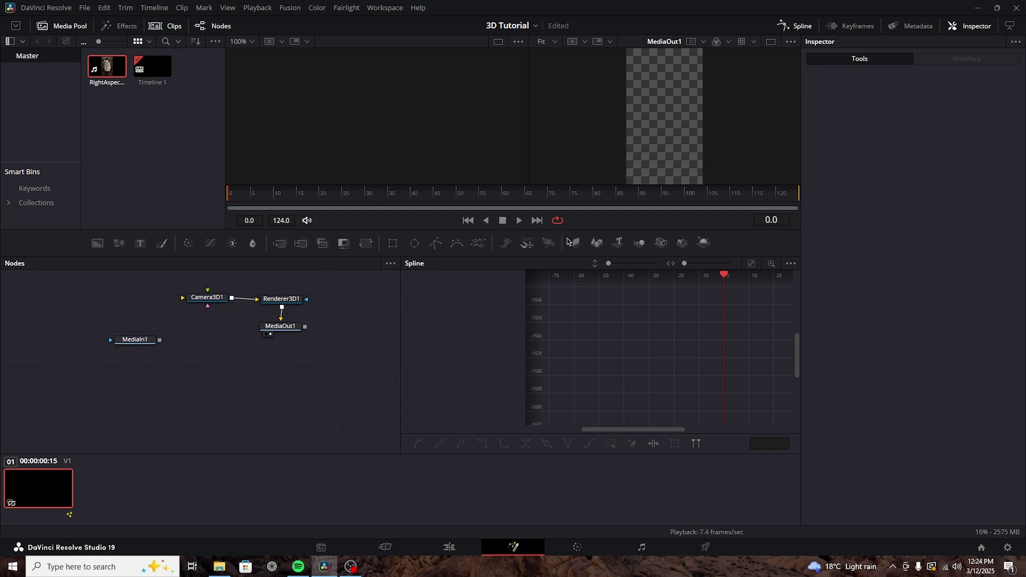
left_click_drag(568, 241, 149, 311)
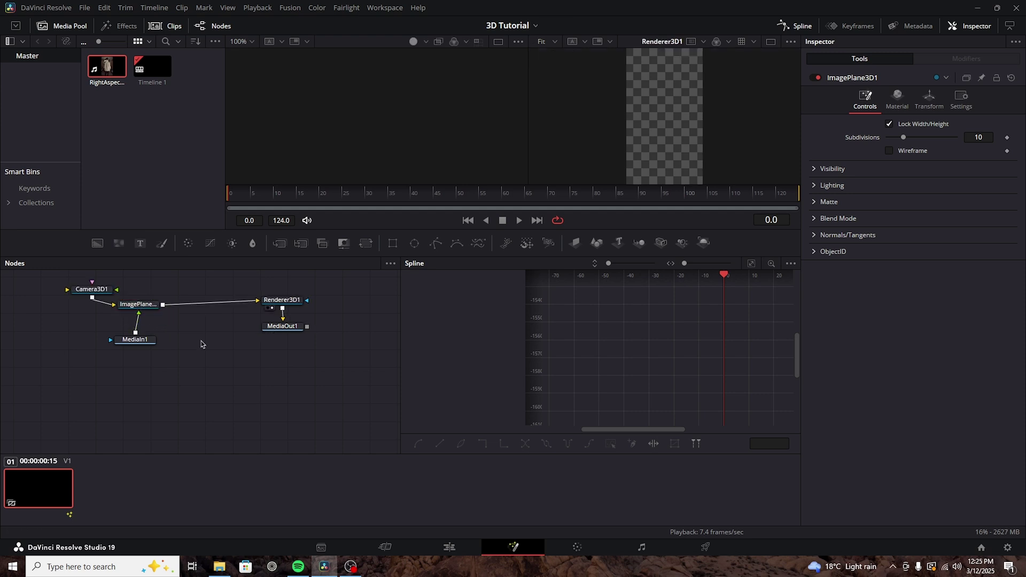
- Show the ImagePlane3D1 scene in the empty viewer and move the camera back from the image plane
left_click(124, 312)
left_click_drag(403, 151, 404, 140)
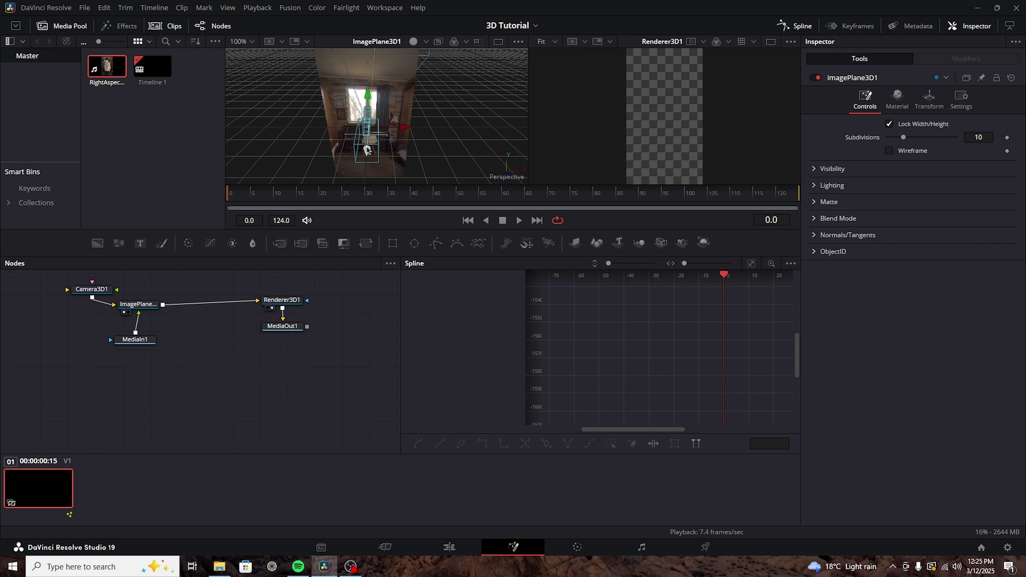
scroll(368, 145, "down", 2)
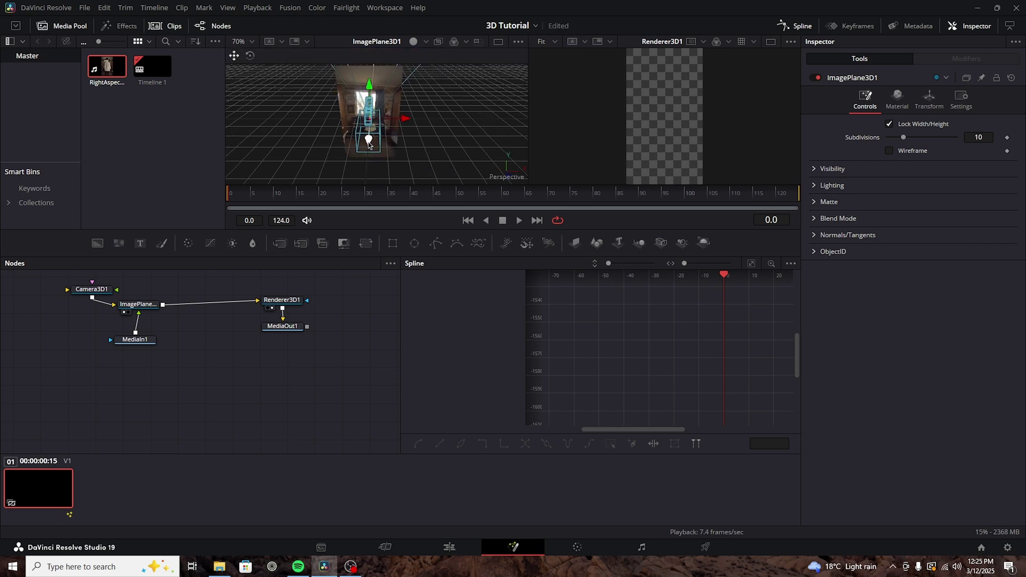
left_click_drag(369, 143, 361, 199)
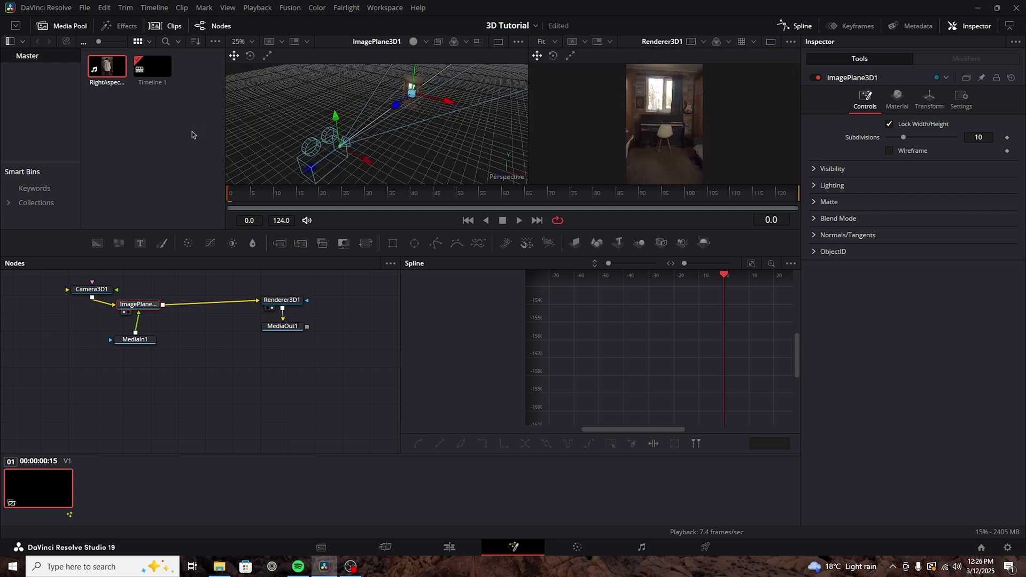
- Switch to File Explorer and look through the model folders and archives in the desktop's 3D Objects folder
left_click(220, 566)
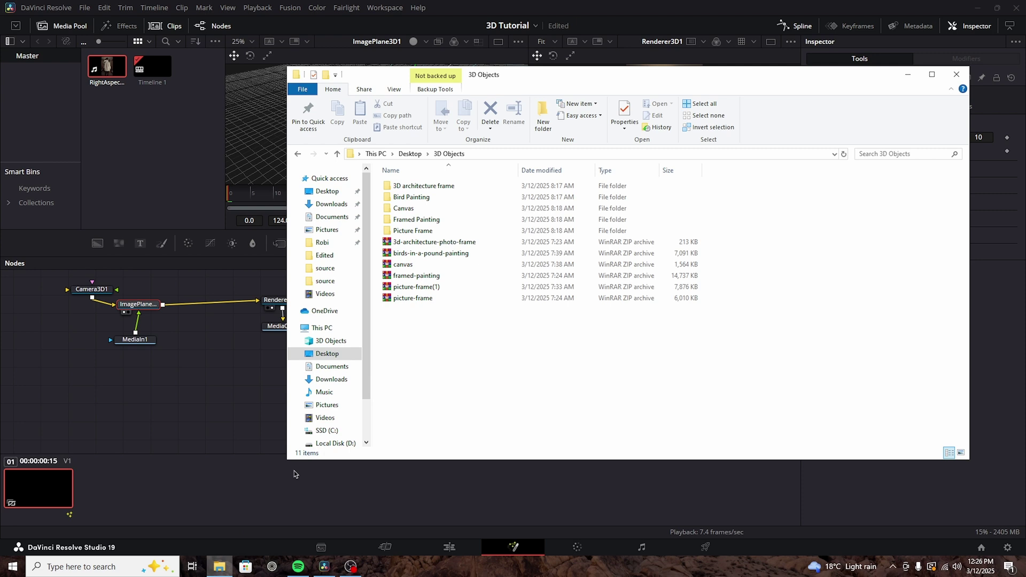
left_click_drag(760, 231, 516, 176)
left_click(742, 300)
left_click_drag(738, 307, 609, 244)
left_click(481, 342)
left_click(231, 382)
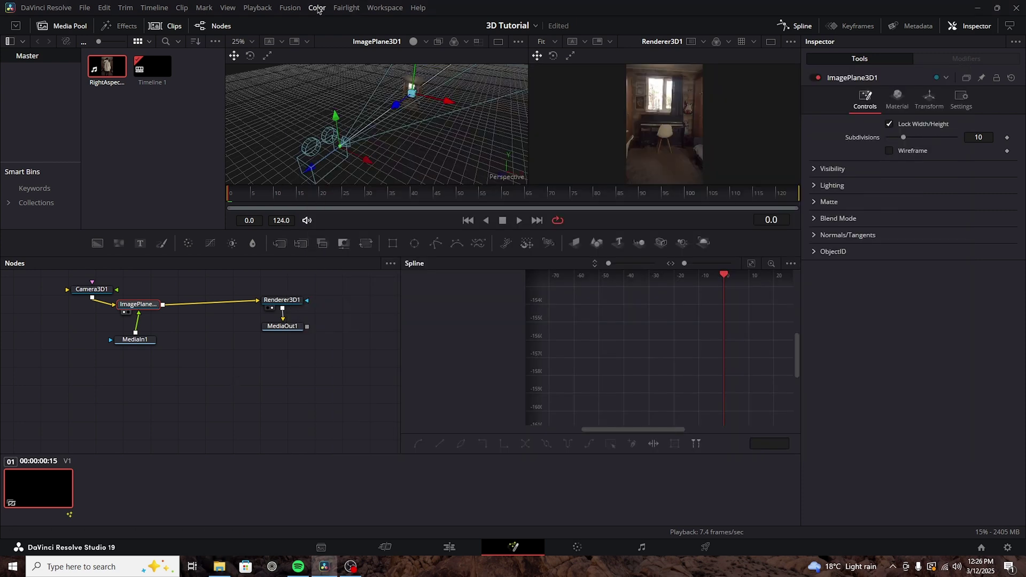
- Import the Frame FBX model from the Framed Painting source folder as a Fusion FBX scene with only Meshes enabled
left_click(284, 9)
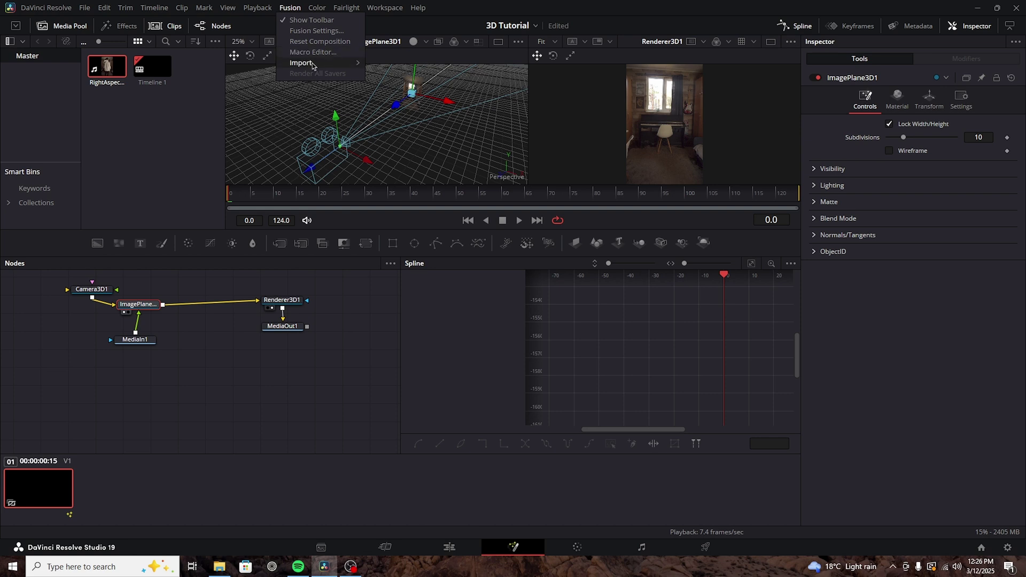
mouse_move(331, 67)
left_click(398, 75)
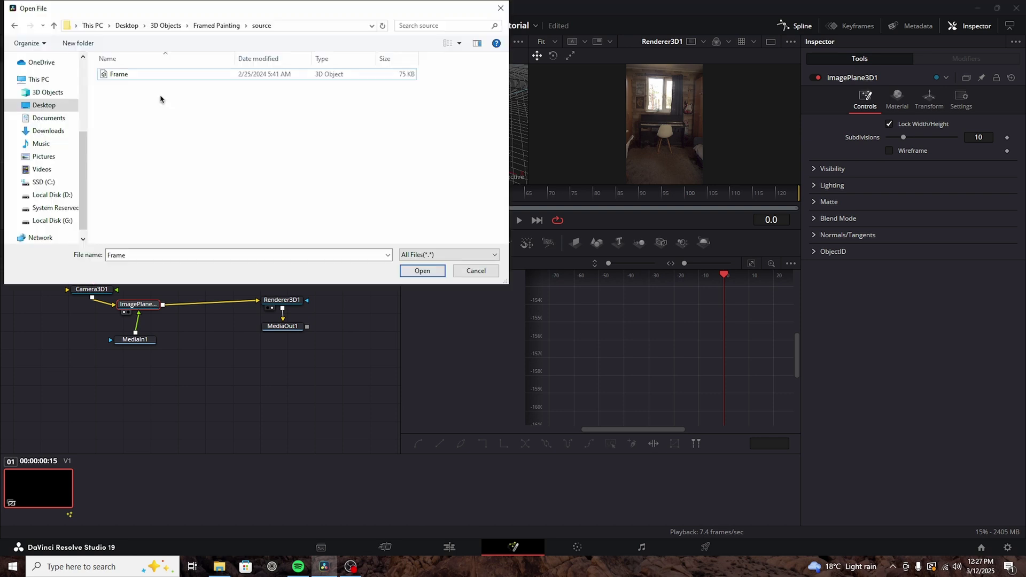
double_click(130, 75)
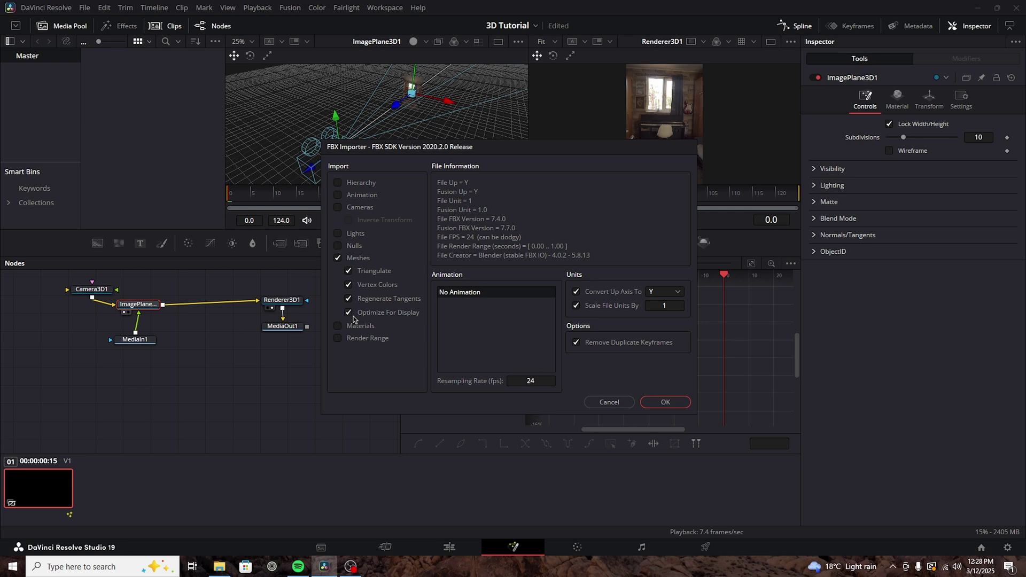
left_click(665, 403)
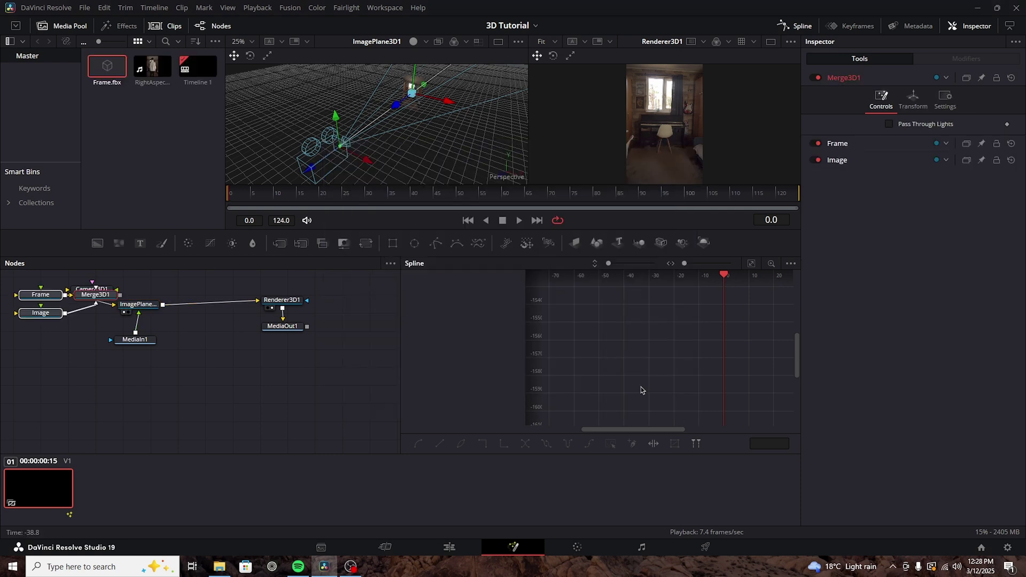
- Separate the imported Frame, Image and Merge3D1 nodes from the camera chain and show Merge3D1 in the viewer
left_click_drag(204, 349, 126, 292)
left_click(260, 312)
left_click_drag(207, 299, 225, 316)
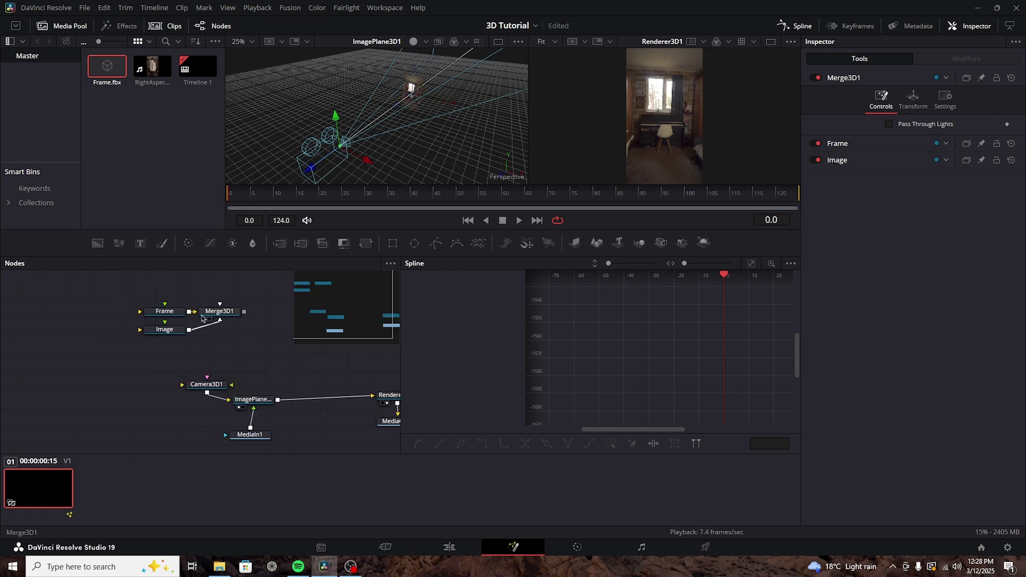
left_click(205, 319)
scroll(410, 105, "down", 8)
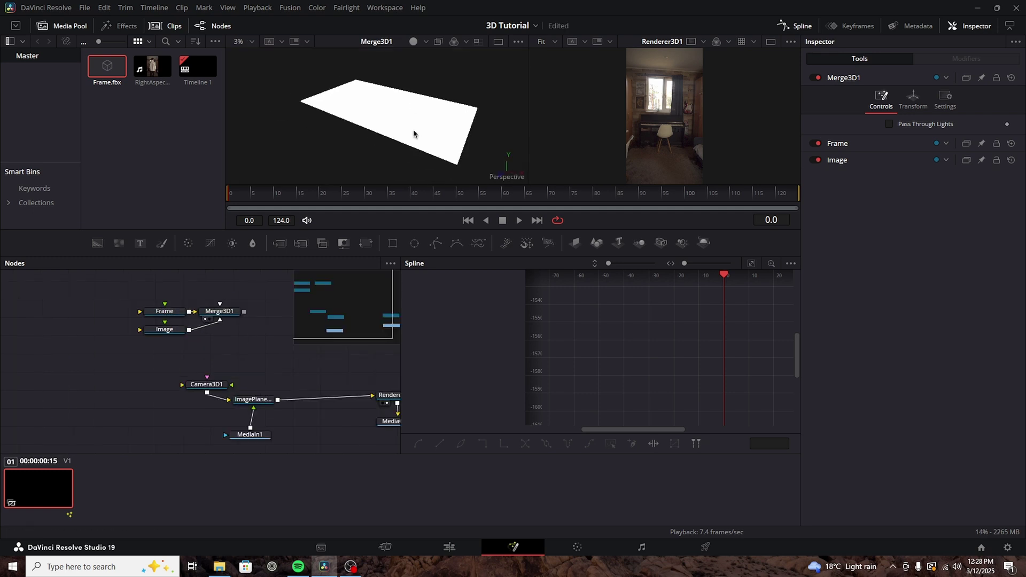
left_click_drag(414, 133, 401, 130)
left_click_drag(282, 66, 436, 160)
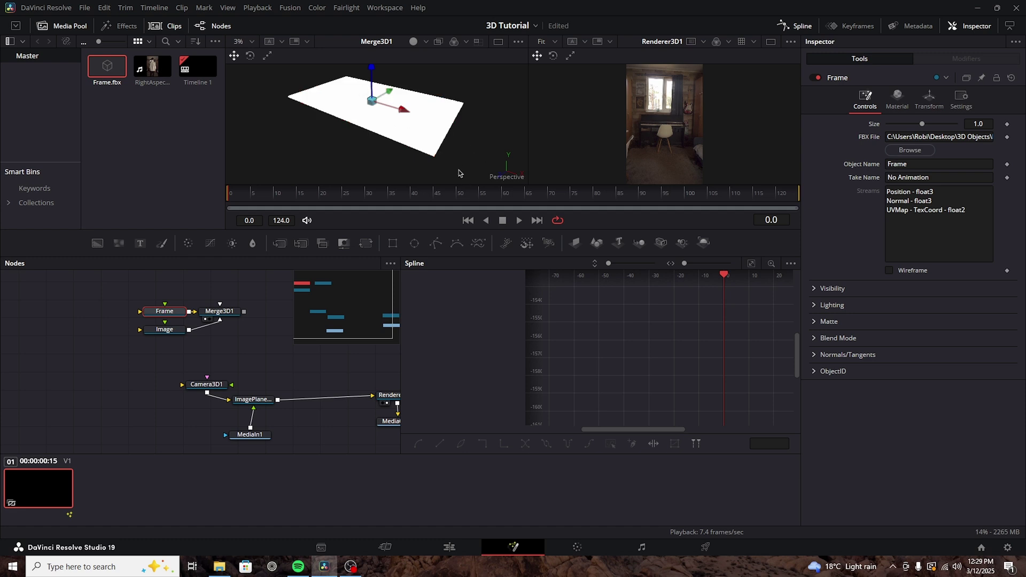
- Bring all six frame and image texture files from the Framed Painting textures folder into the media pool
left_click(220, 567)
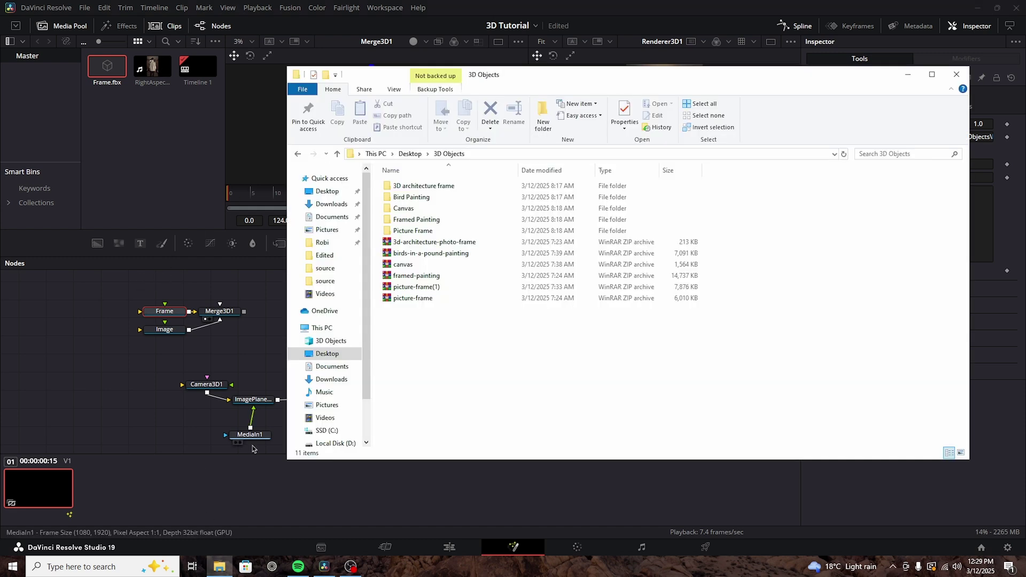
double_click(468, 219)
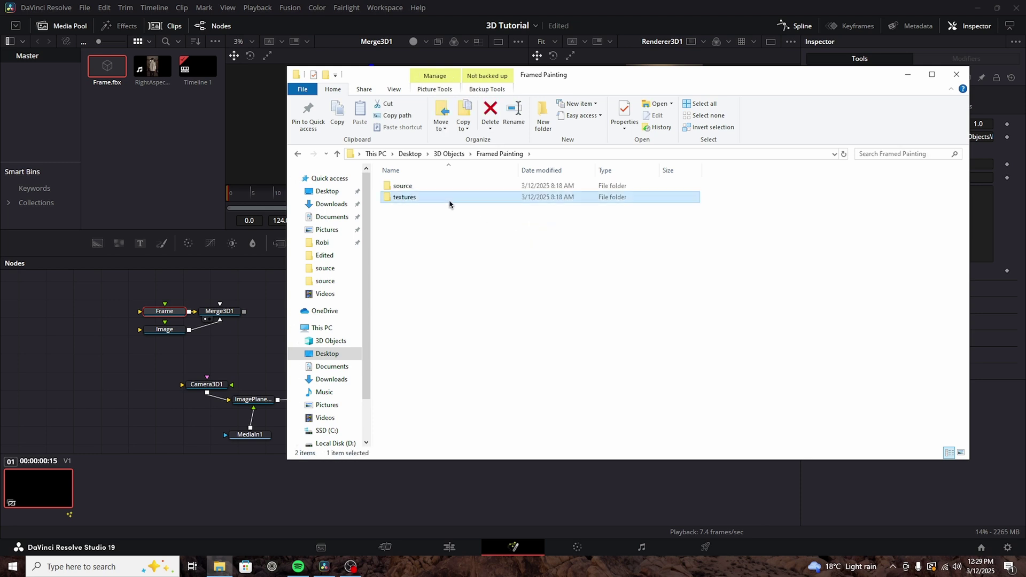
double_click(450, 198)
key("ctrl+a")
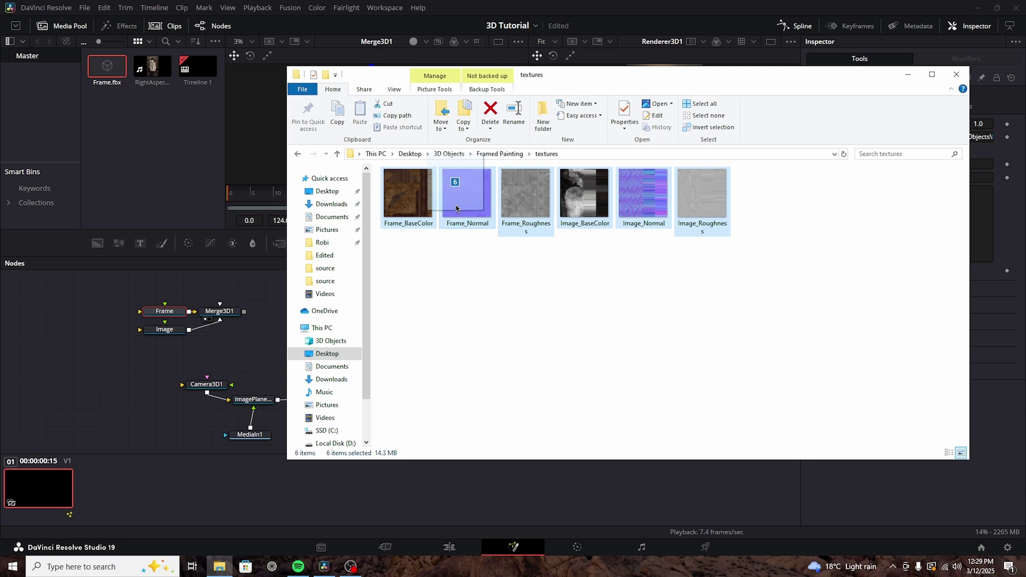
left_click_drag(466, 193, 172, 133)
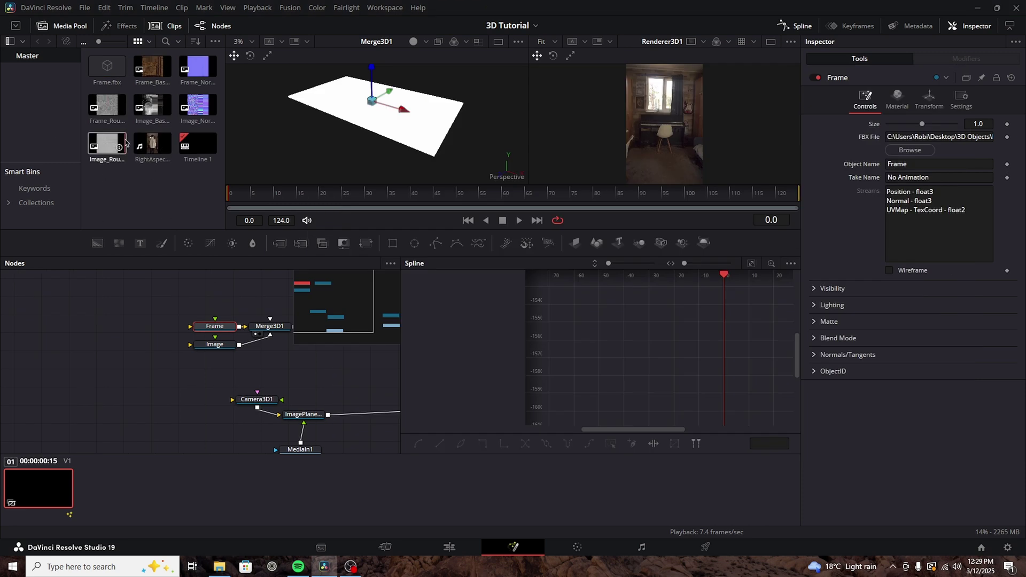
- Add two Blinn material nodes, connecting Blinn1 to the Frame mesh and Blinn2 to the Image mesh
right_click(122, 321)
left_click(131, 303)
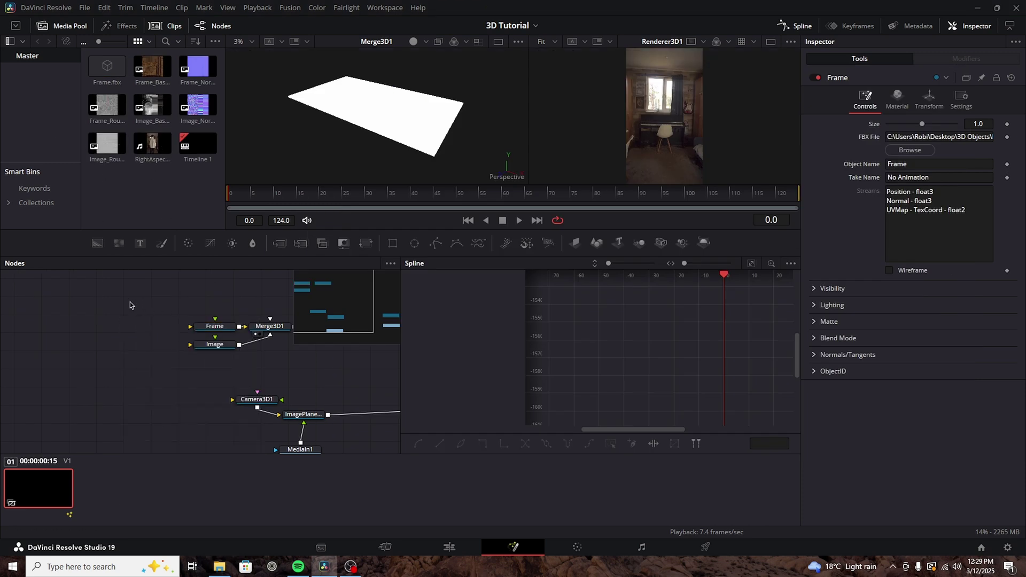
key("shift+space")
type("blinn")
key("Return")
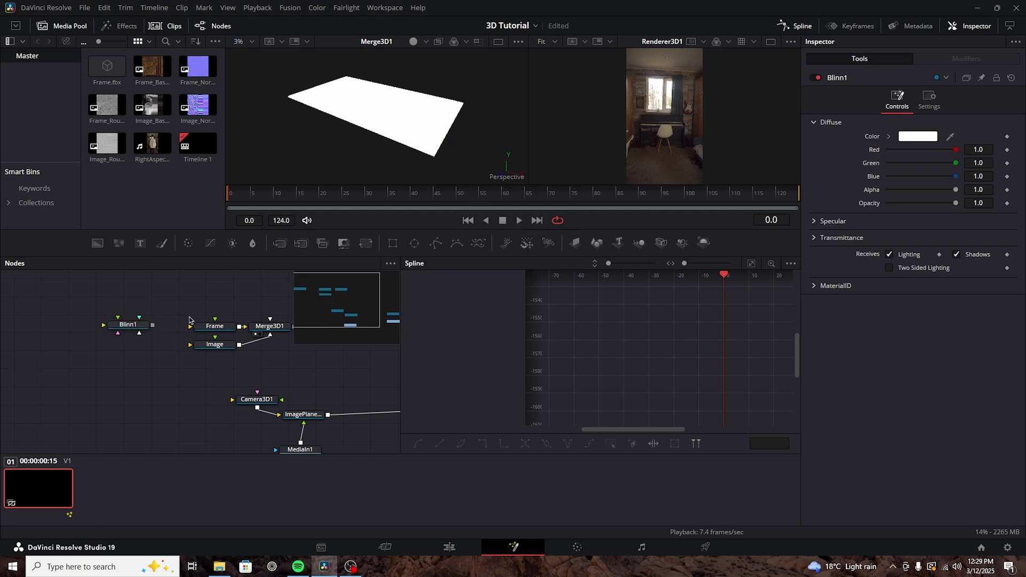
left_click_drag(181, 306, 216, 357)
left_click_drag(193, 302, 224, 334)
left_click_drag(186, 385, 235, 340)
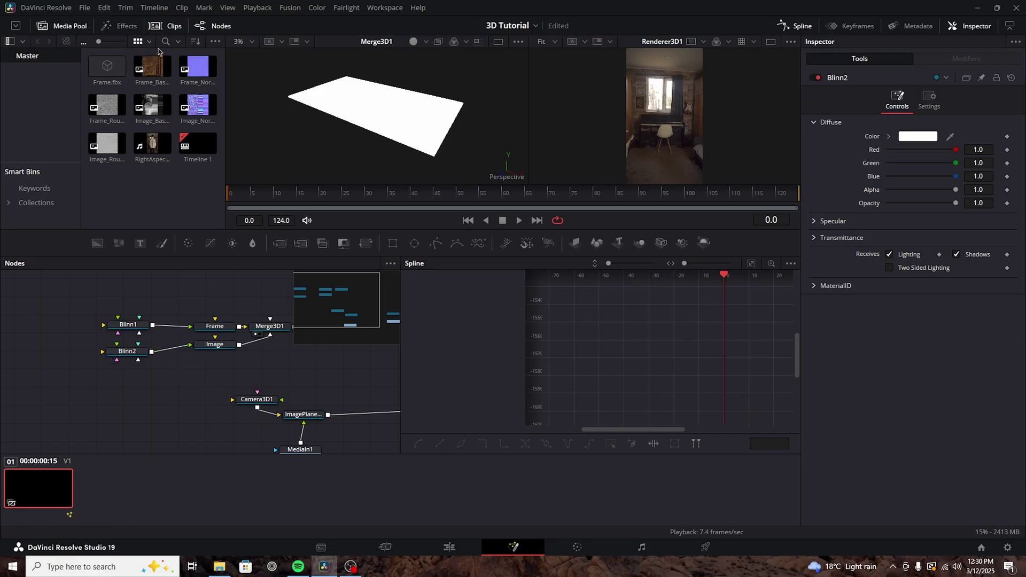
- Add Frame_BaseColor.png as a node named Base and connect it to Blinn1's diffuse color input
left_click_drag(152, 67, 151, 389)
mouse_move(56, 326)
left_mouse_down()
mouse_move(66, 322)
mouse_move(56, 324)
left_mouse_up()
left_click_drag(186, 297, 222, 322)
left_click(209, 325)
mouse_move(219, 335)
left_mouse_down()
mouse_move(217, 348)
mouse_move(220, 325)
left_mouse_up()
left_click(127, 325)
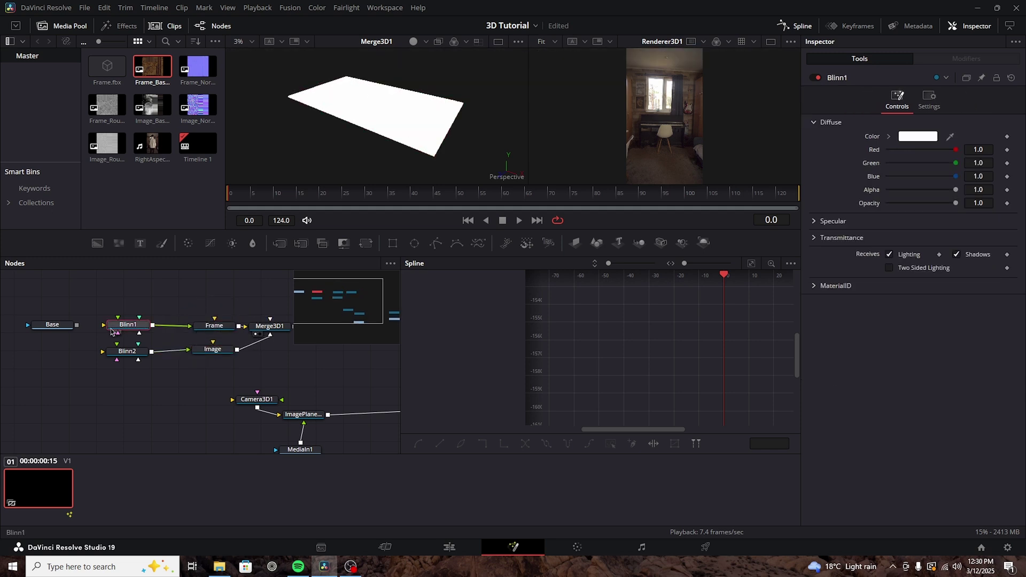
left_click(107, 331)
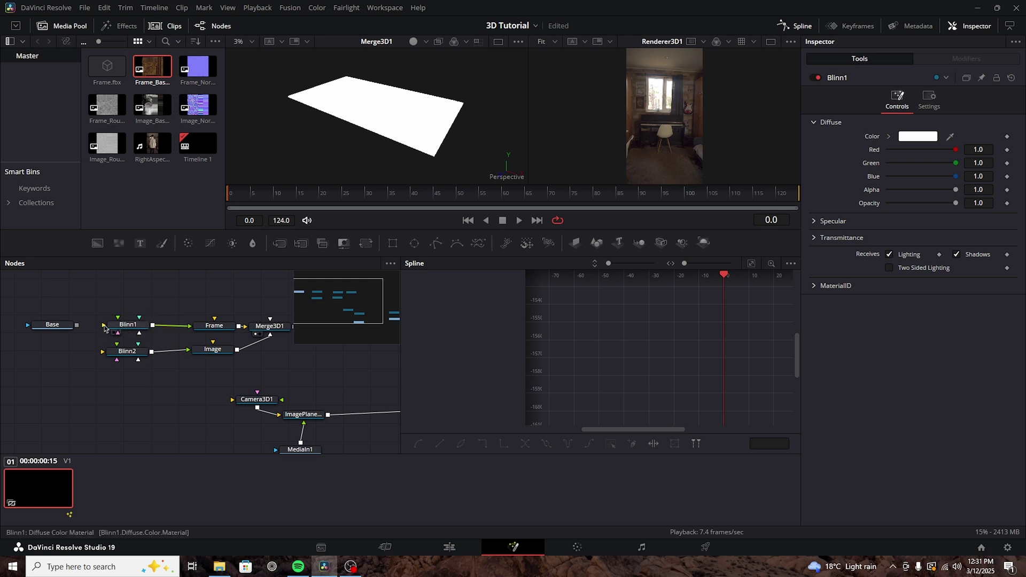
left_click_drag(52, 324, 51, 328)
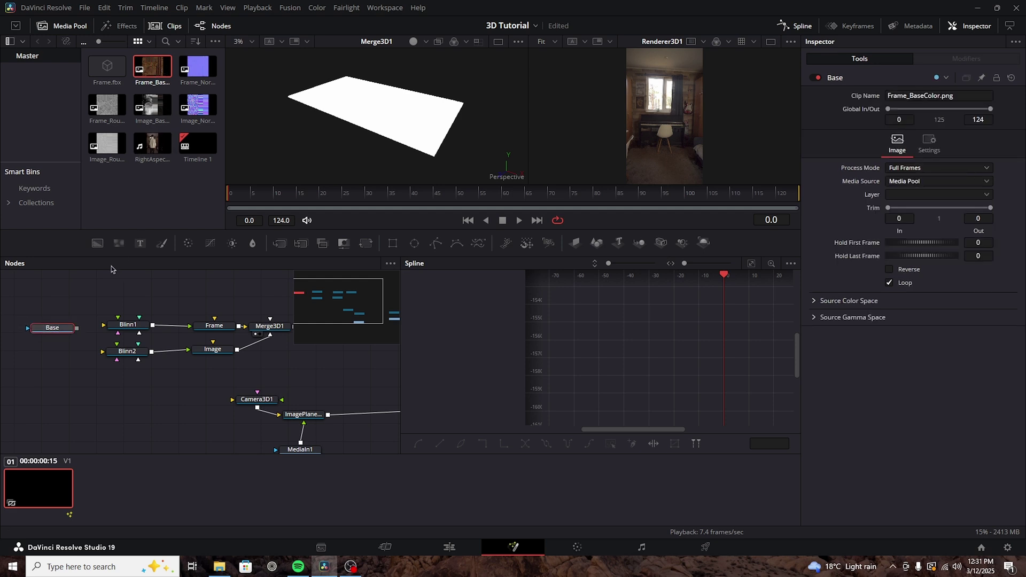
left_click_drag(78, 328, 103, 325)
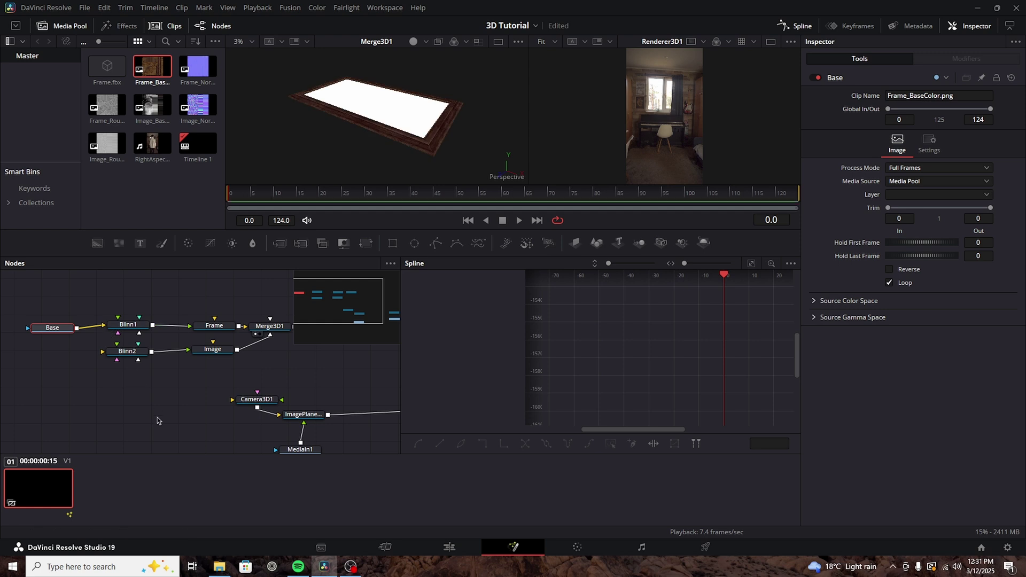
- Add Frame_Roughness.png and Frame_Normal.png as nodes and connect them to Blinn1's specular inputs, the normal map to specular intensity
left_click_drag(106, 107, 144, 334)
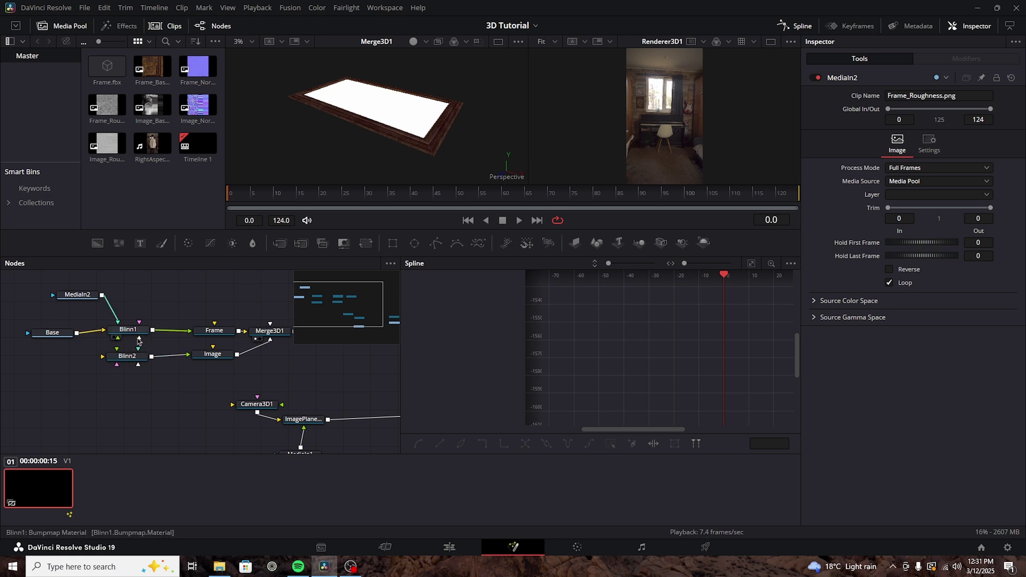
left_click_drag(138, 341, 172, 350)
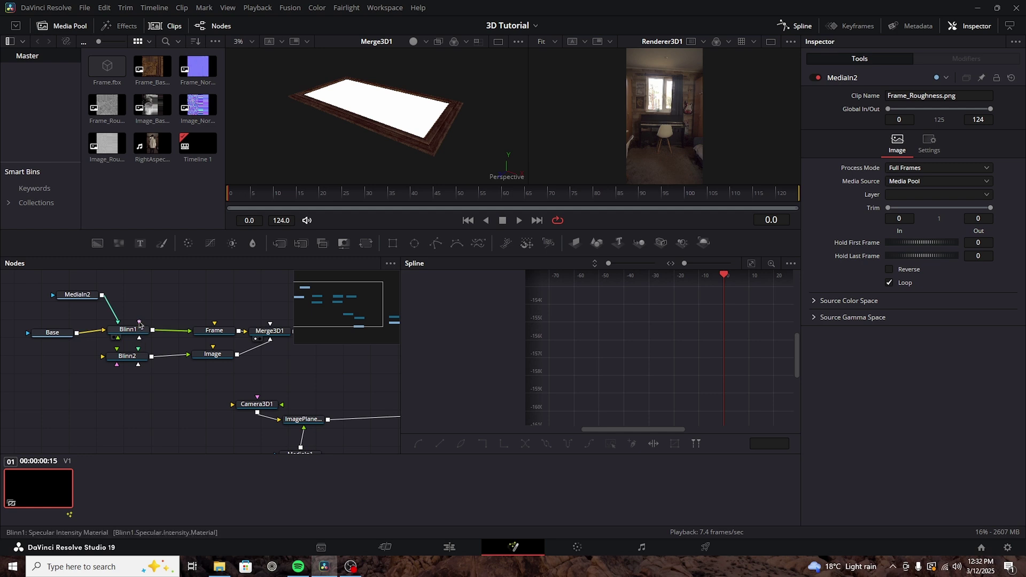
left_click_drag(139, 323, 132, 295)
left_click_drag(198, 67, 153, 295)
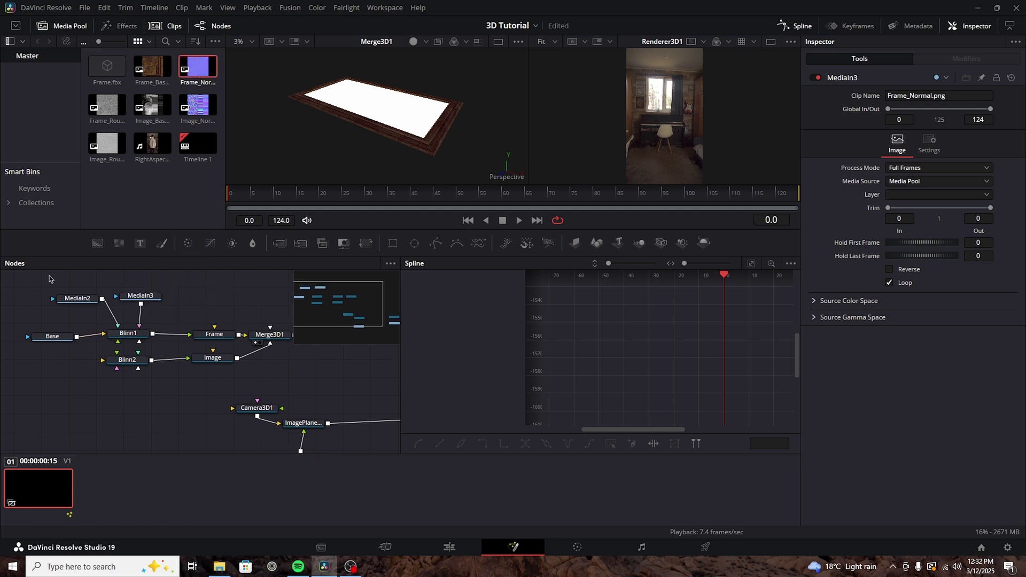
left_click_drag(35, 284, 160, 340)
left_click(168, 329)
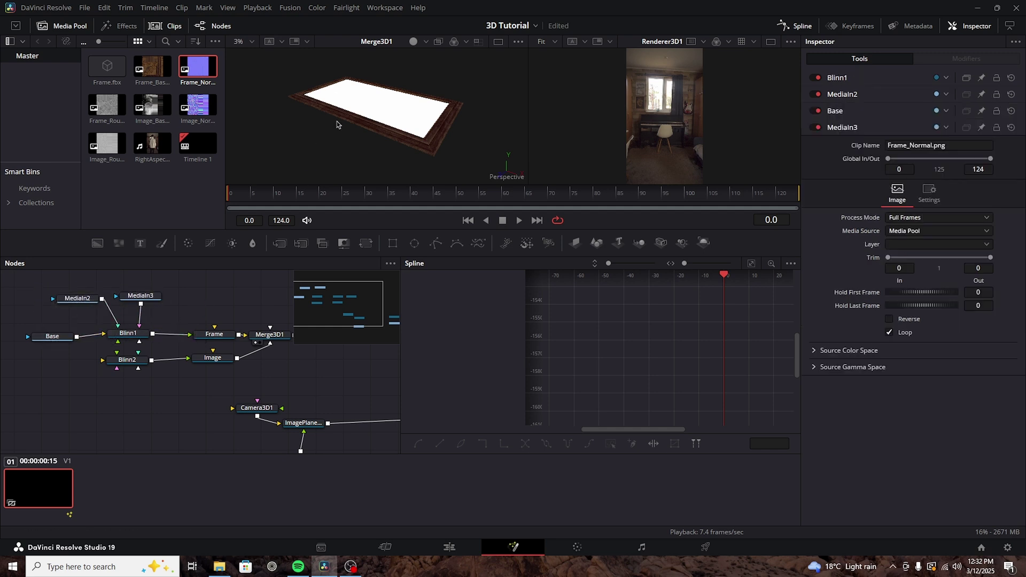
- Add the Image base color, roughness and normal textures as nodes and connect them to the Blinn2 material
scroll(337, 124, "up", 5)
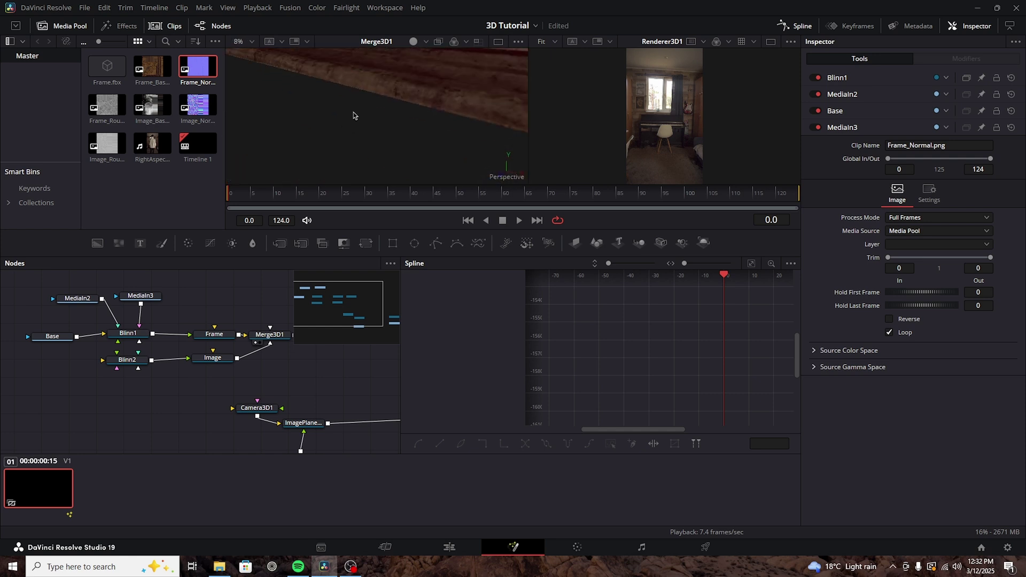
scroll(404, 110, "down", 5)
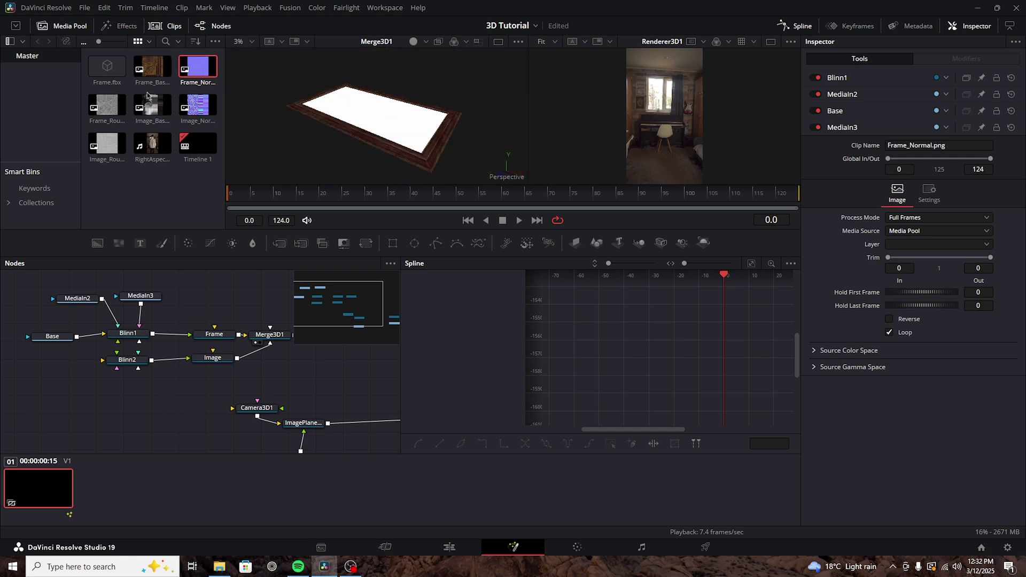
left_click_drag(152, 109, 102, 369)
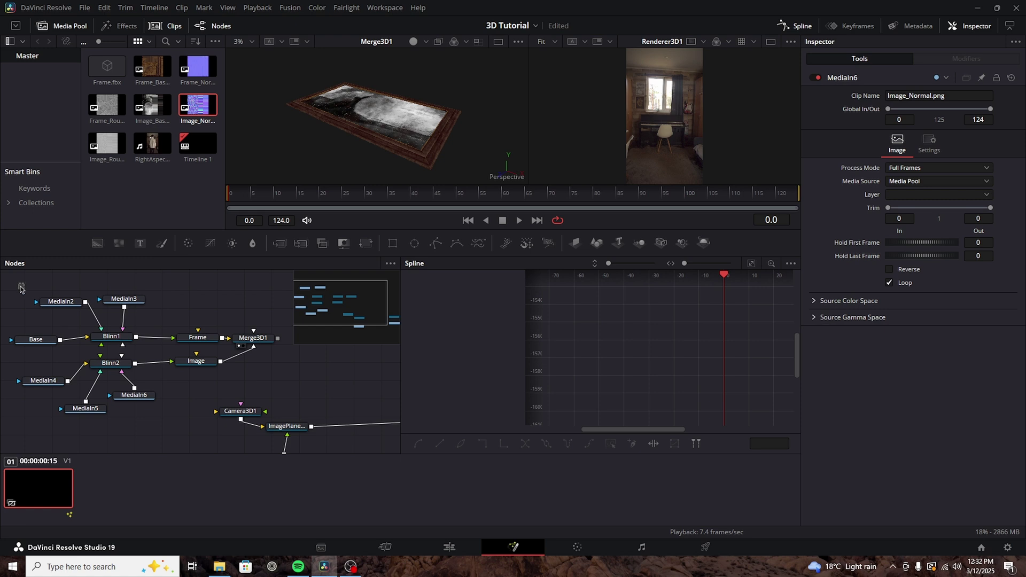
- Group the texture, Blinn, Frame, Image and Merge3D1 nodes into a single group
left_click_drag(20, 284, 304, 409)
key("ctrl+g")
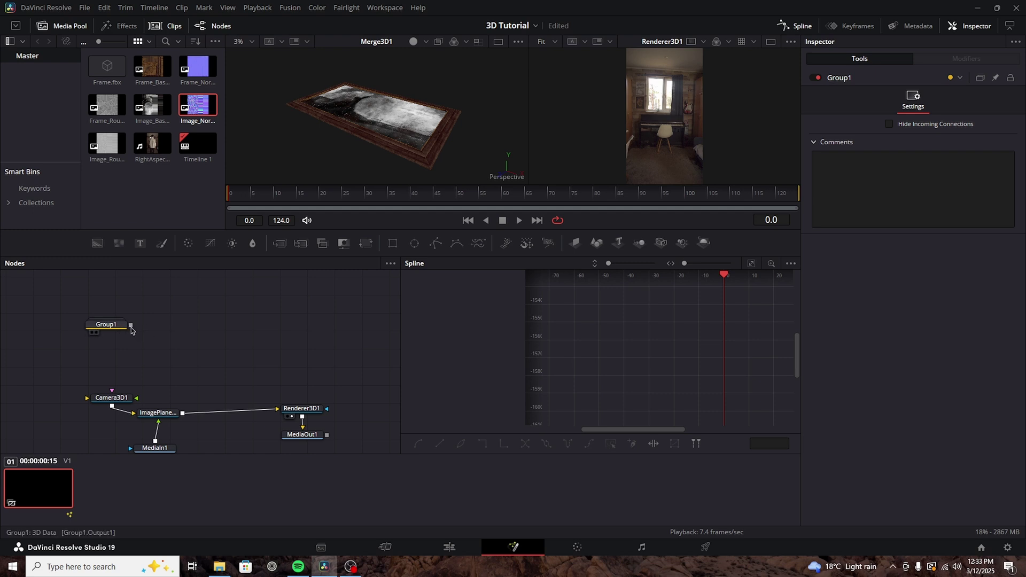
- Add a second Merge 3D node, feed Group1 and the image plane into it, and connect its output to Renderer3D1
left_click_drag(114, 335, 275, 410)
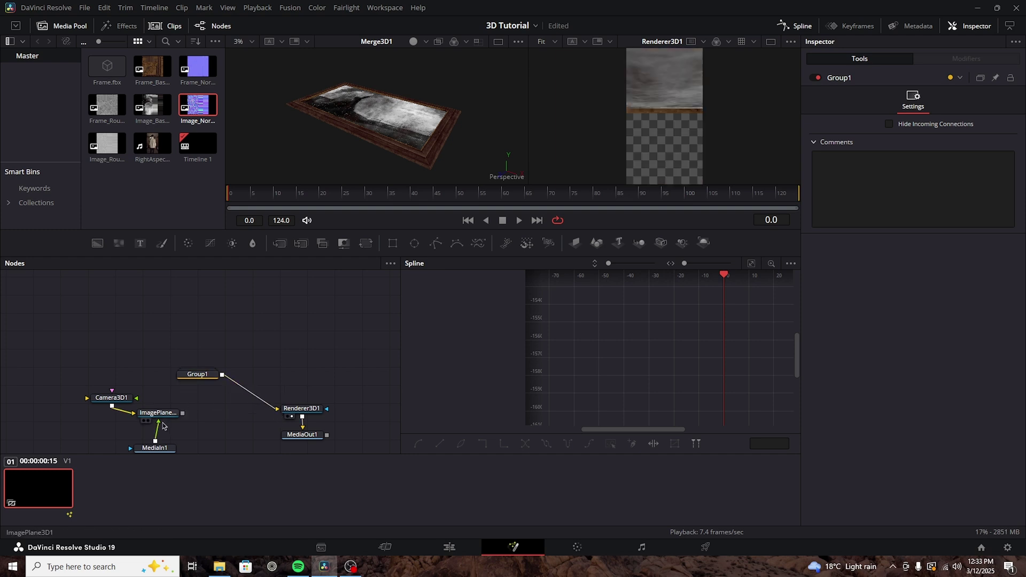
left_click_drag(182, 413, 275, 409)
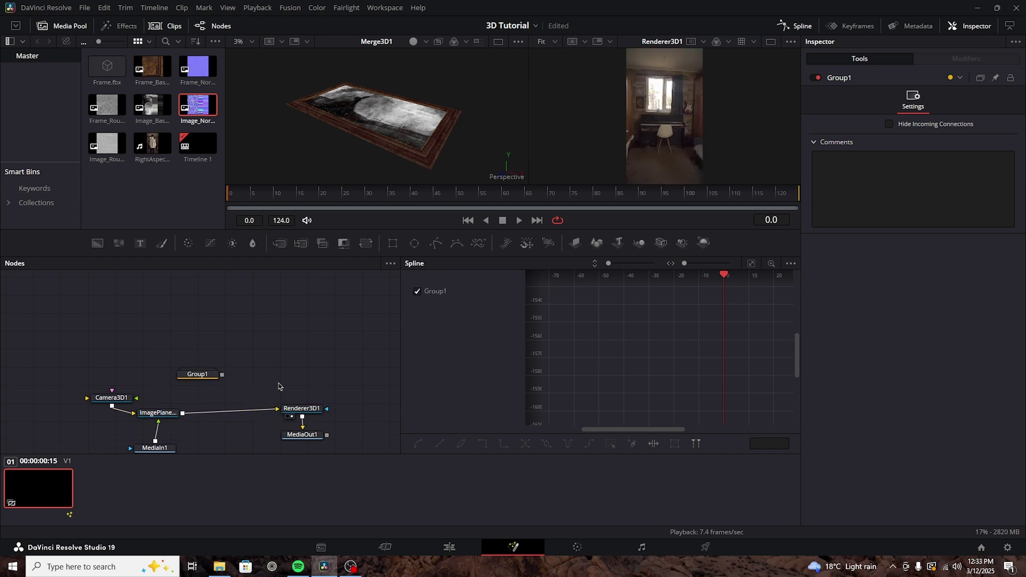
left_click_drag(638, 244, 249, 342)
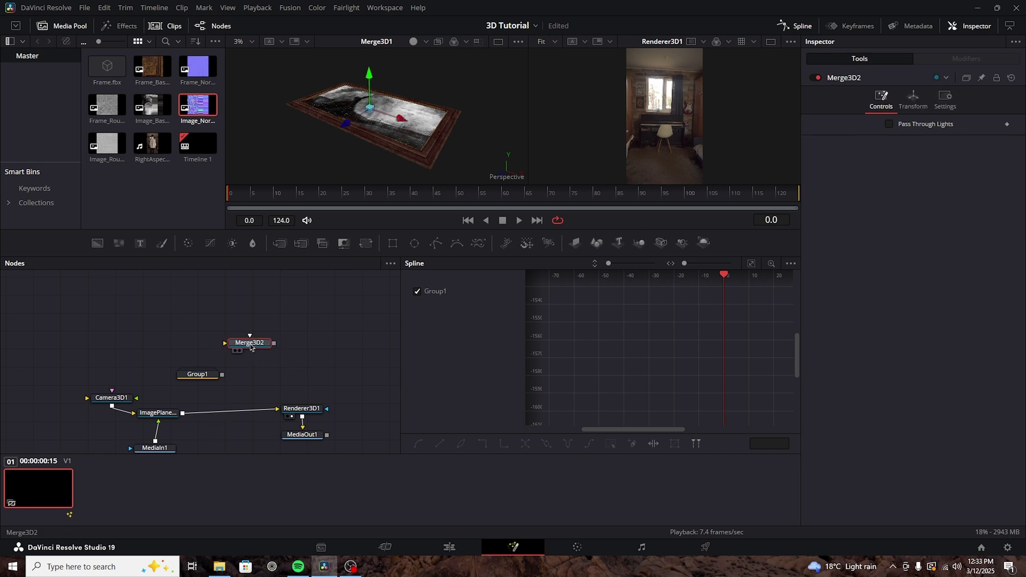
left_click_drag(197, 374, 249, 365)
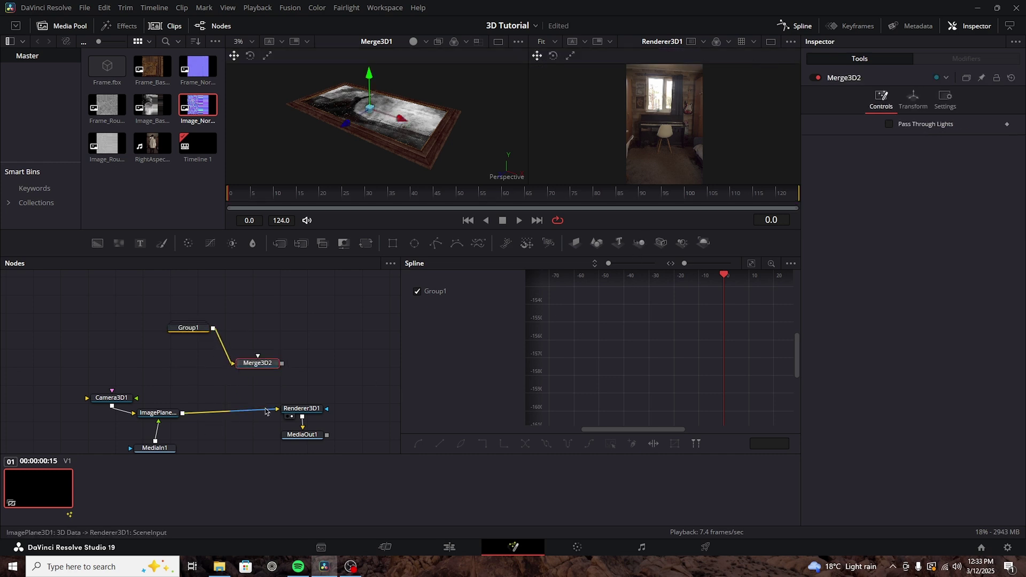
left_click_drag(269, 409, 258, 359)
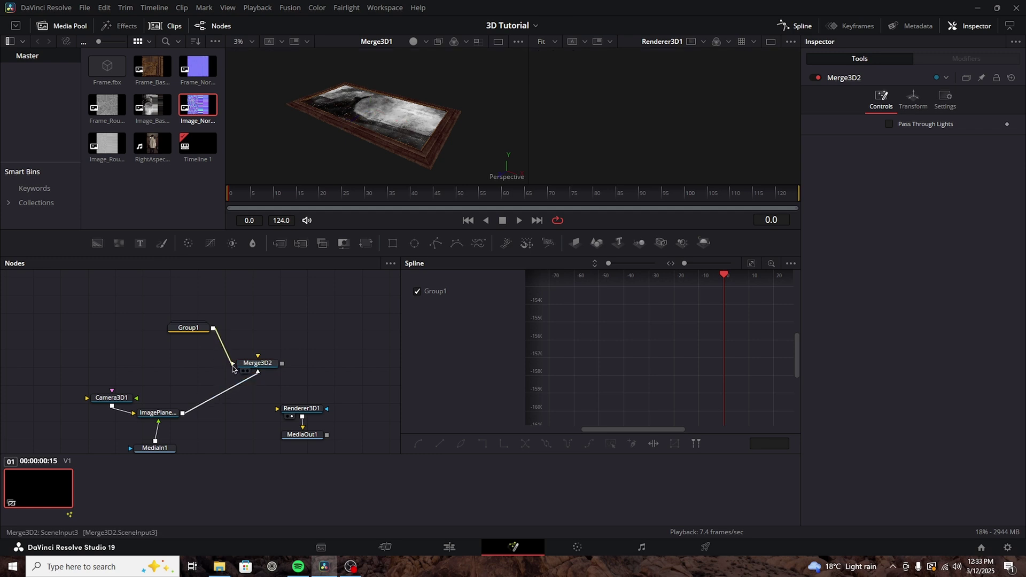
left_click_drag(273, 365, 277, 408)
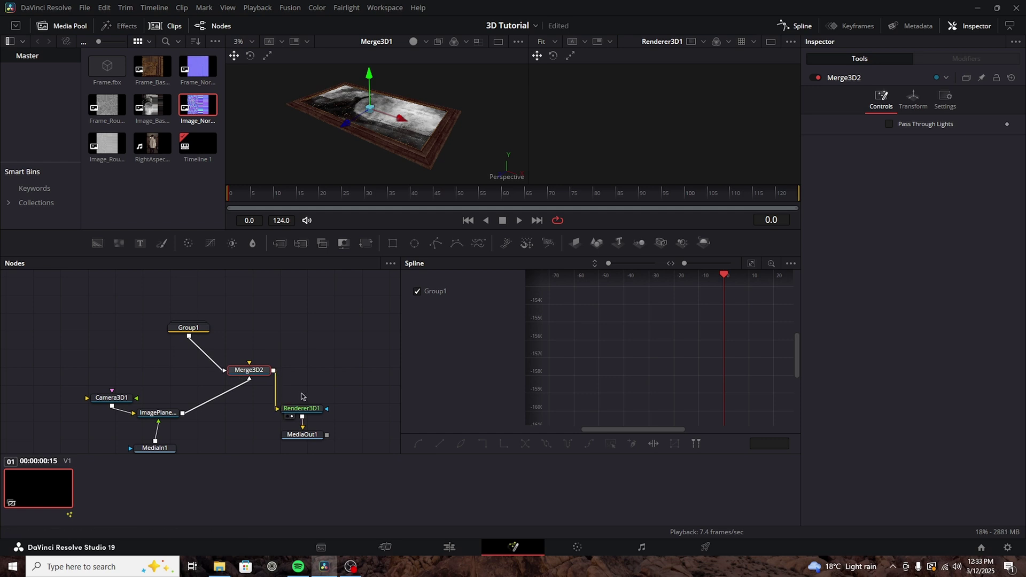
left_click(312, 362)
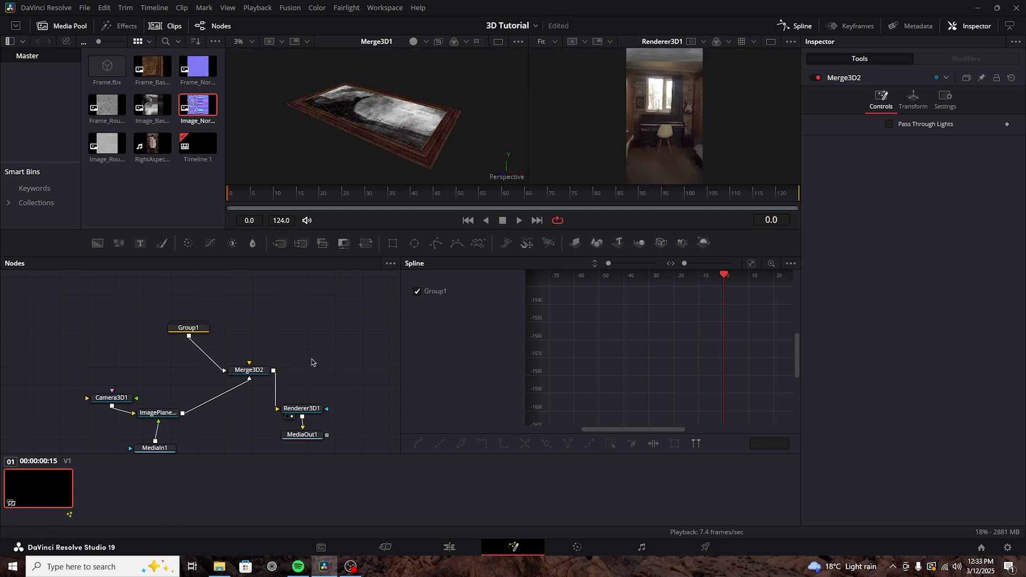
- Show Merge3D2 in the perspective viewer and inspect the frame's size and placement relative to the camera
left_click(234, 378)
left_click_drag(398, 127, 375, 133)
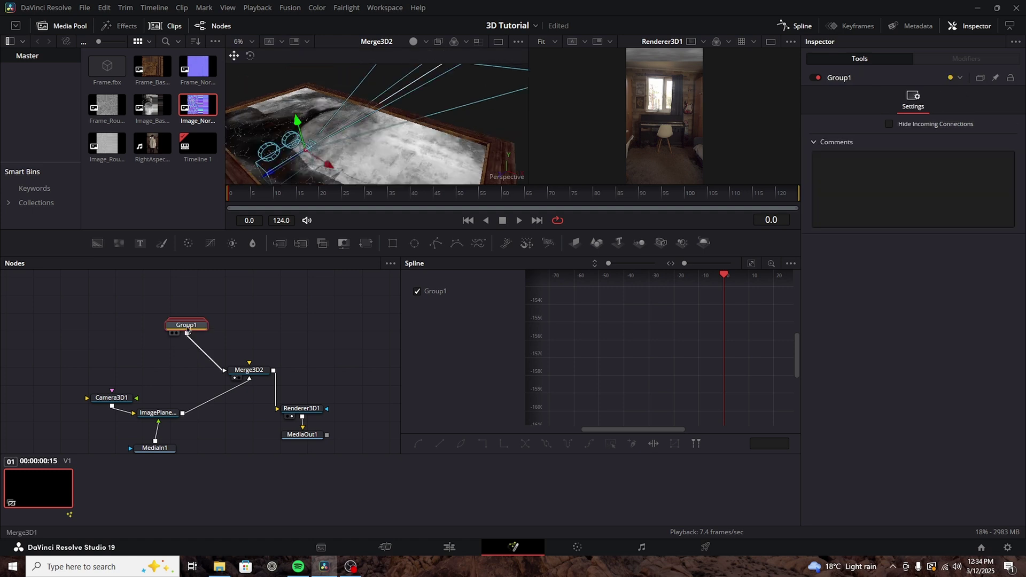
left_click_drag(381, 169, 431, 127)
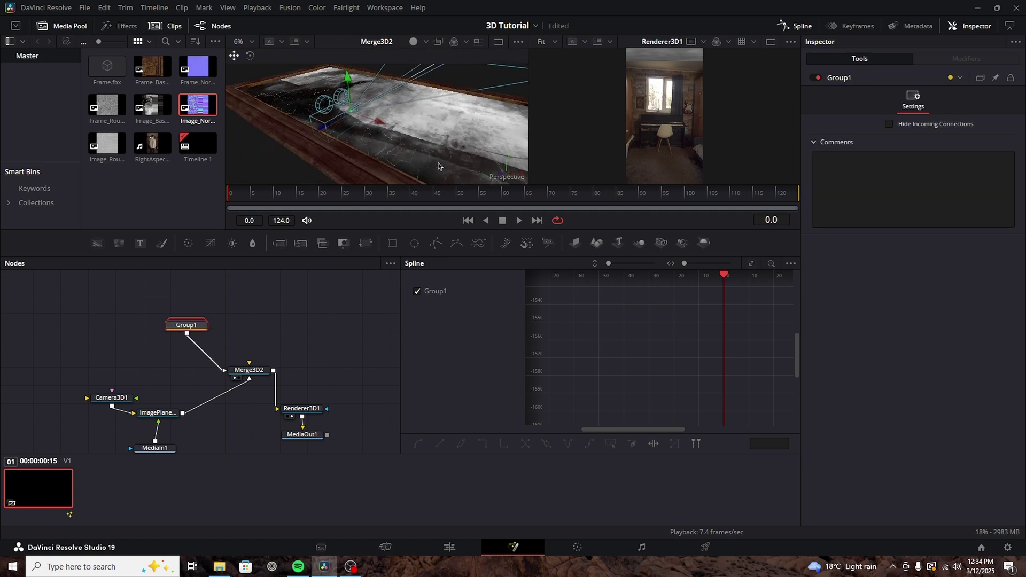
left_click(438, 166)
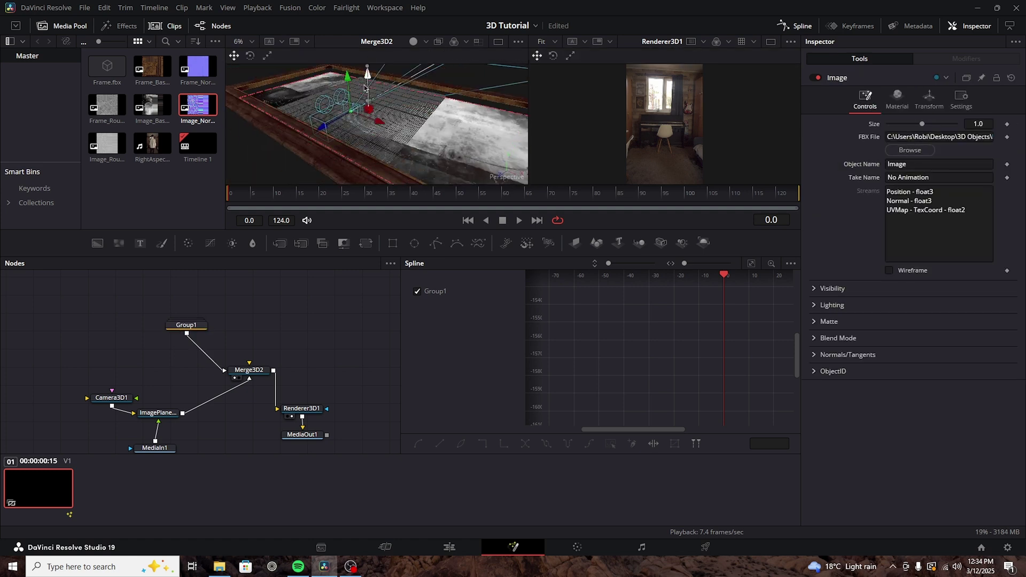
- Insert a Transform 3D node between Group1 and Merge3D2
left_click(198, 325)
key("shift+space")
type("transform")
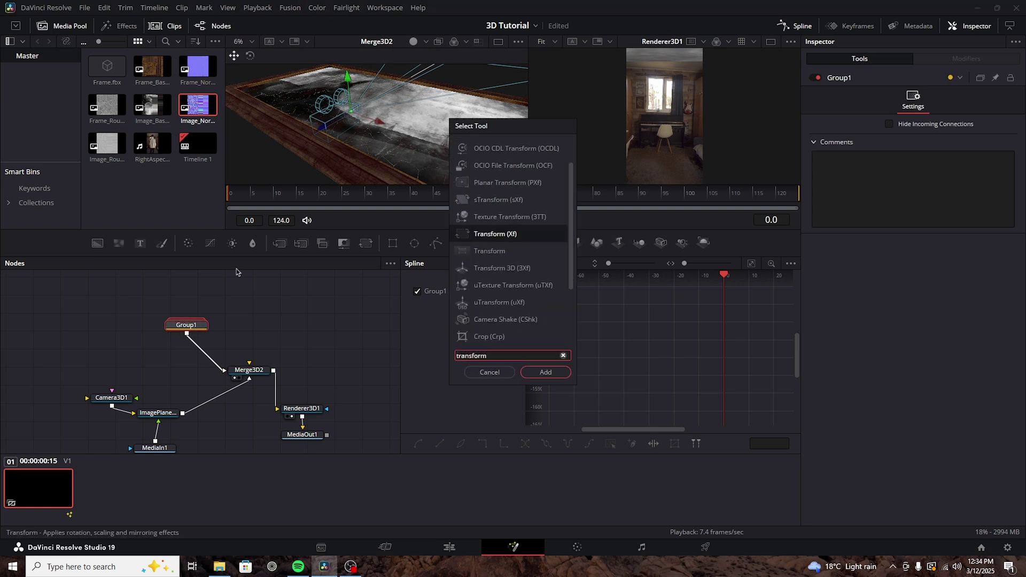
left_click(516, 267)
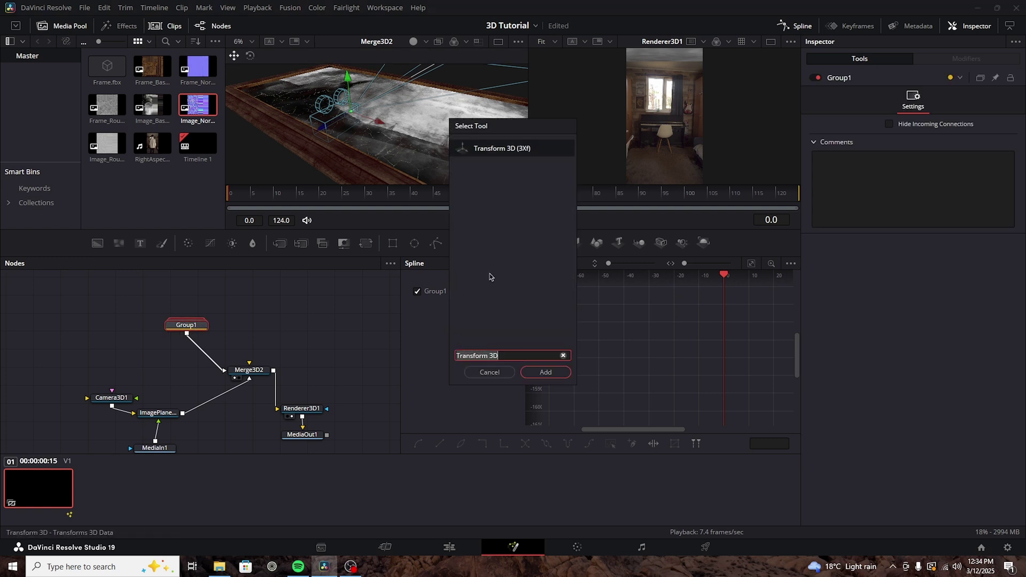
left_click(540, 372)
left_click_drag(240, 325, 259, 338)
- Set the frame's scale to 0.009, rotation to X 117.5, Y -20.0, Z -56.2, and translation to Y -0.001, Z 2.19
mouse_move(978, 297)
left_mouse_down()
mouse_move(930, 297)
mouse_move(971, 297)
left_mouse_up()
scroll(419, 91, "up", 5)
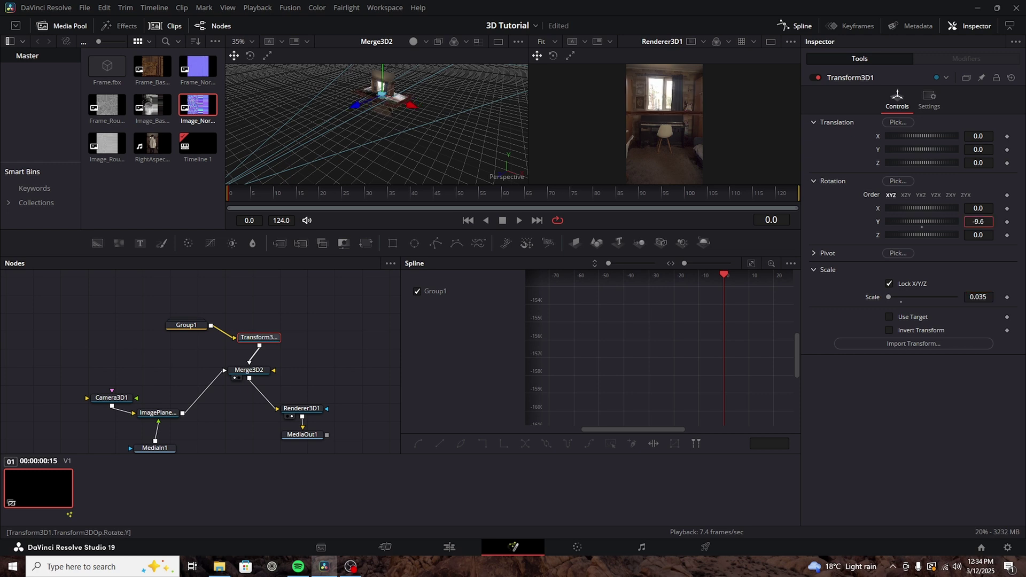
left_click_drag(978, 221, 968, 208)
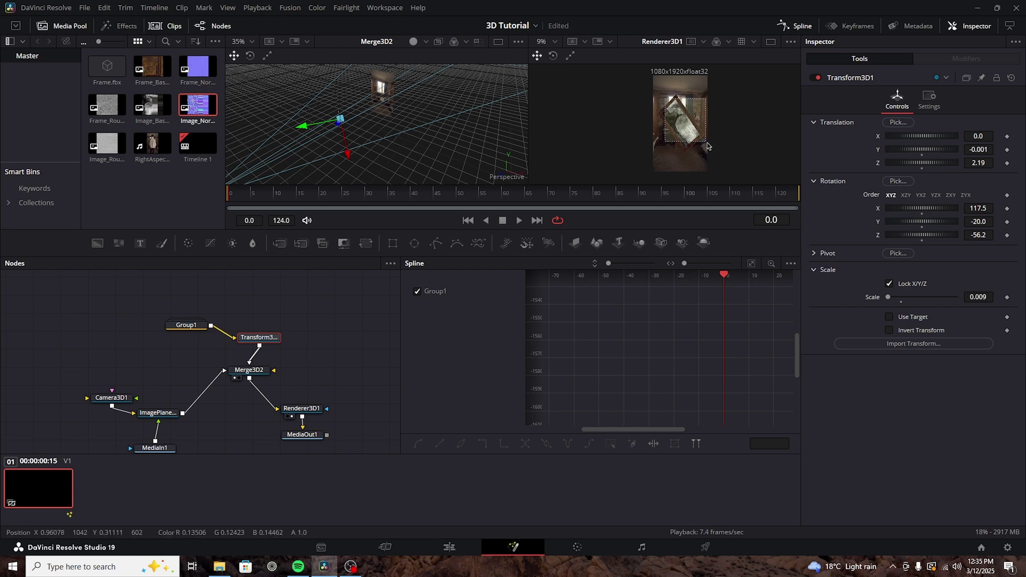
scroll(705, 140, "up", 2)
left_click_drag(693, 145, 712, 102)
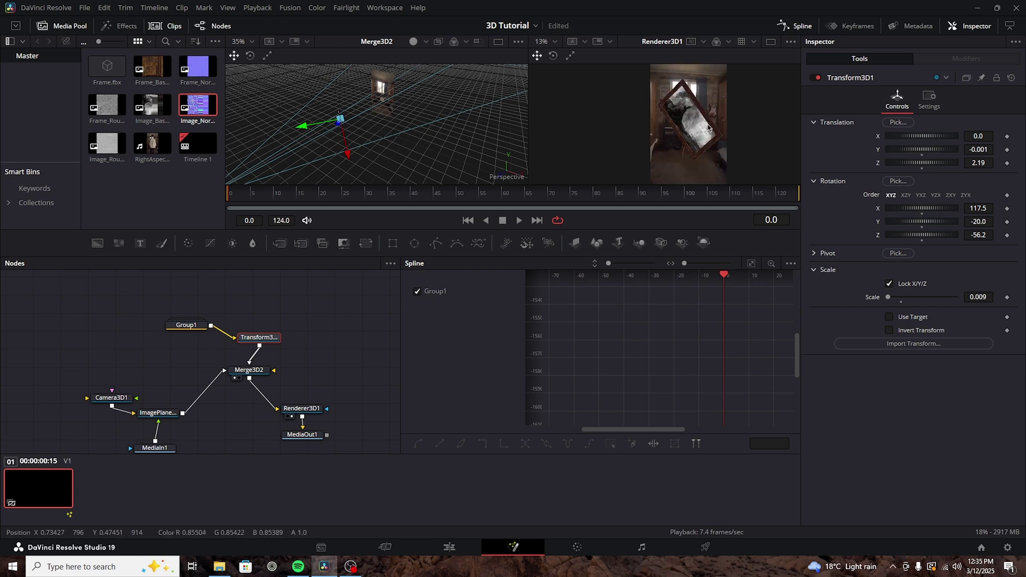
scroll(713, 131, "down", 2)
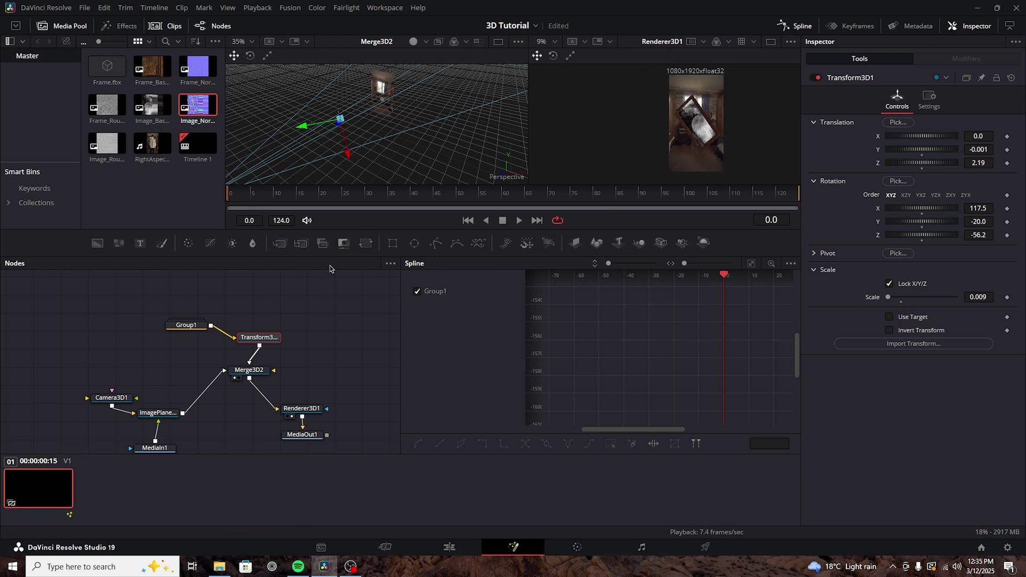
- Review Renderer3D1's lighting settings and examine the frame's rendered surface and edges up close
left_click_drag(133, 298, 339, 385)
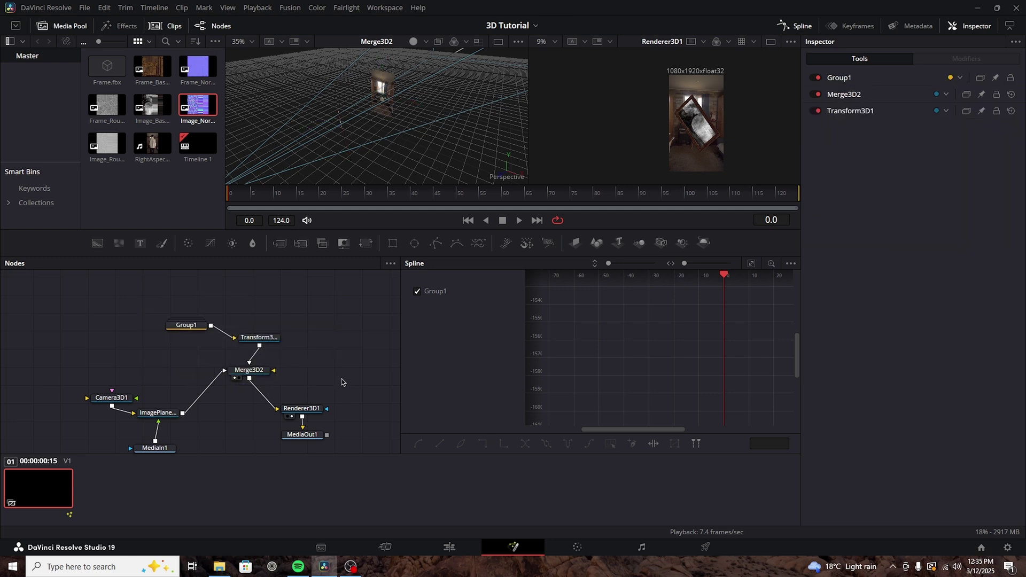
left_click(315, 410)
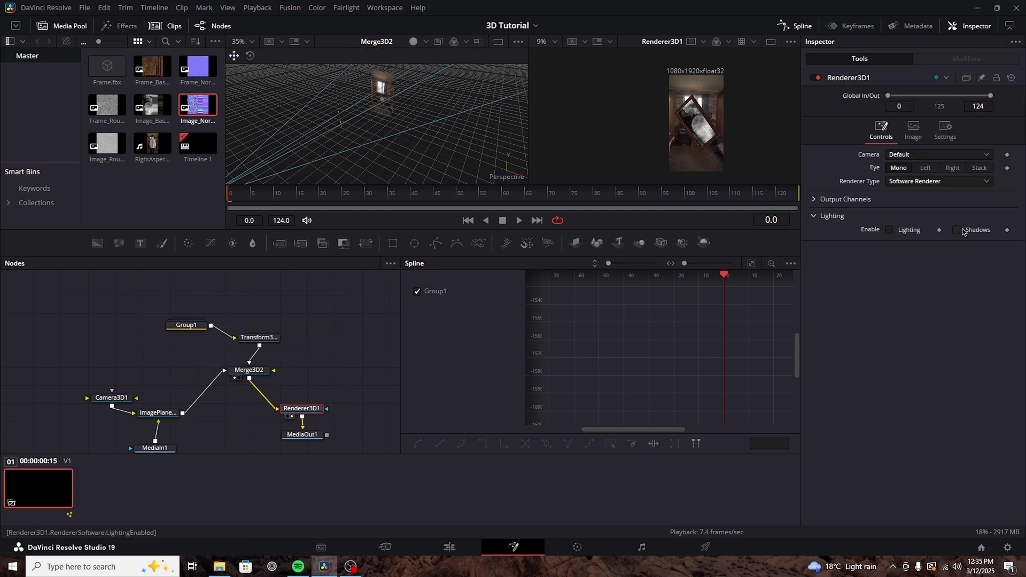
left_click(378, 367)
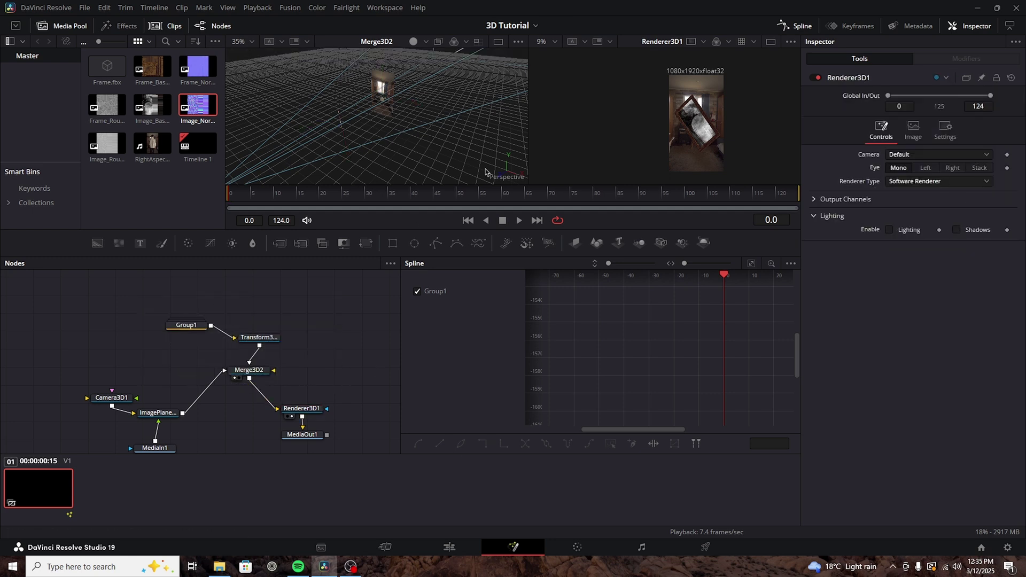
scroll(718, 134, "up", 2)
scroll(711, 129, "up", 3)
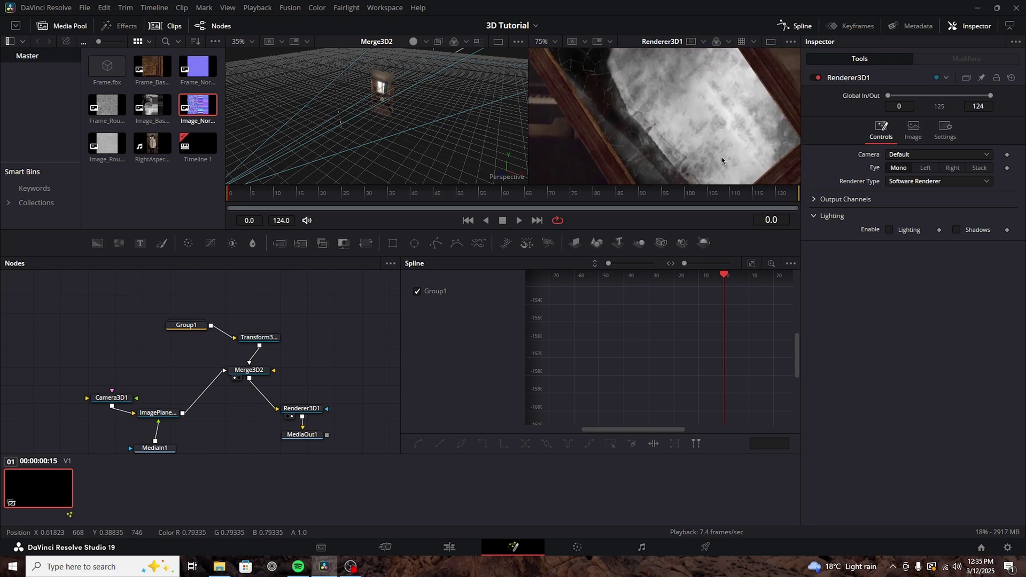
scroll(686, 105, "down", 2)
scroll(690, 110, "down", 3)
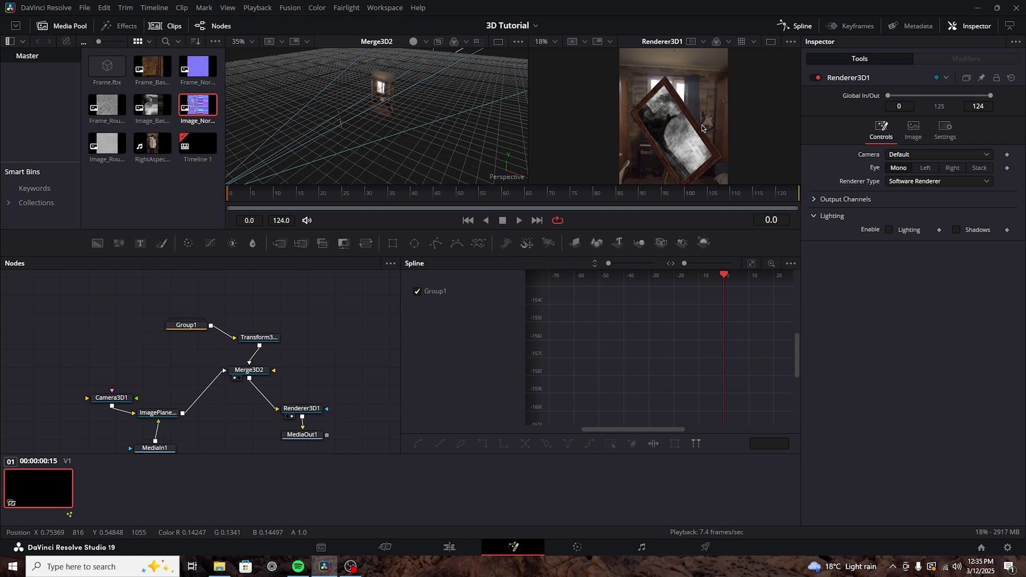
left_click_drag(704, 128, 705, 113)
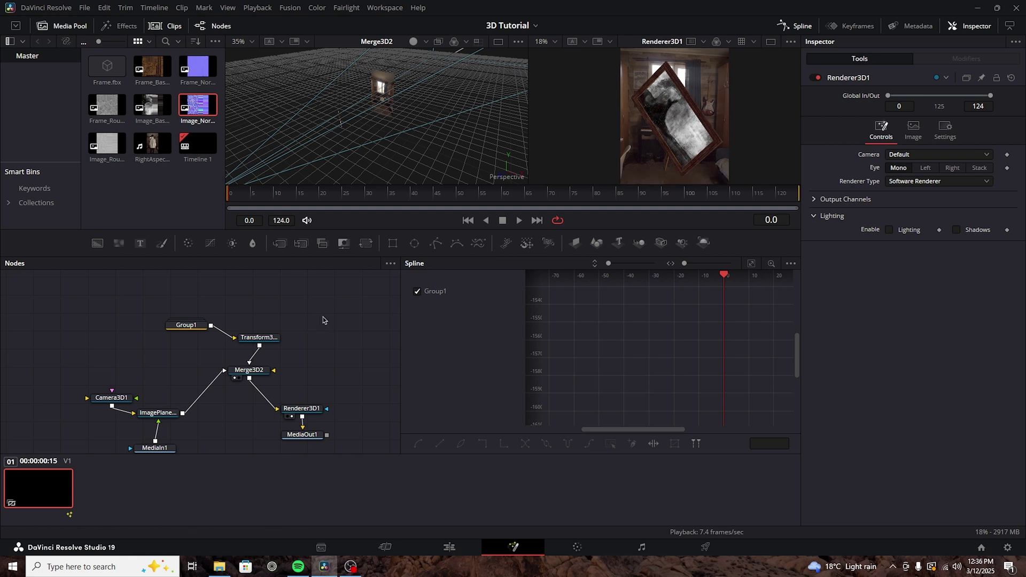
- Add a Directional Light and a Spot Light node and connect both to Merge3D2
key("shift+space")
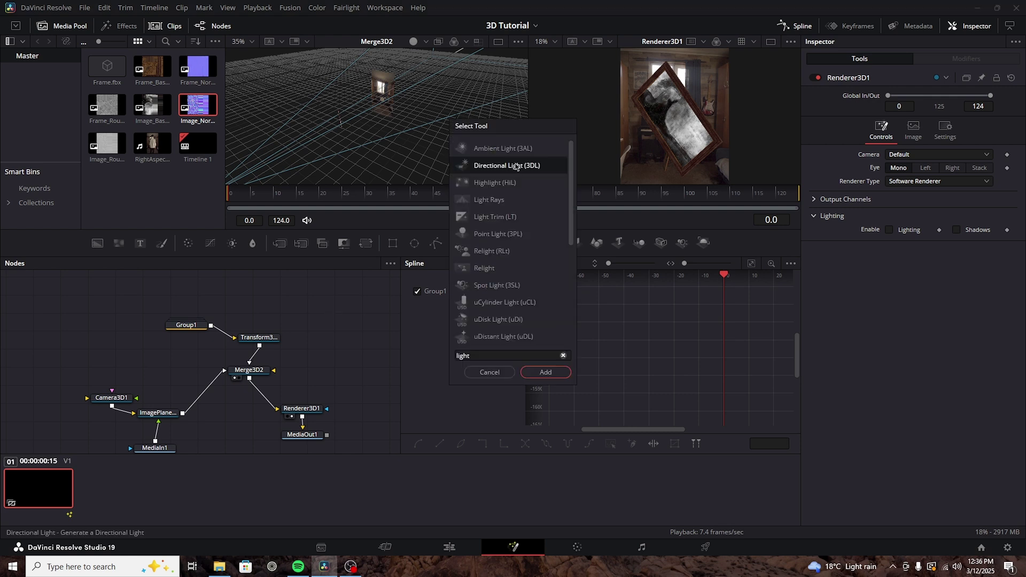
type("Directional Light")
left_click(558, 372)
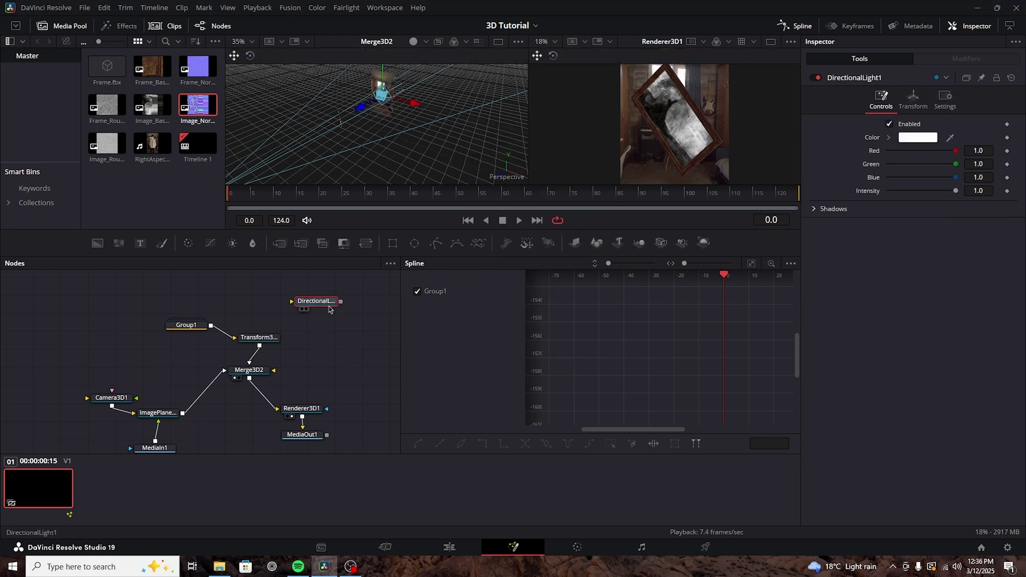
key("shift+space")
type("spotli")
key("Return")
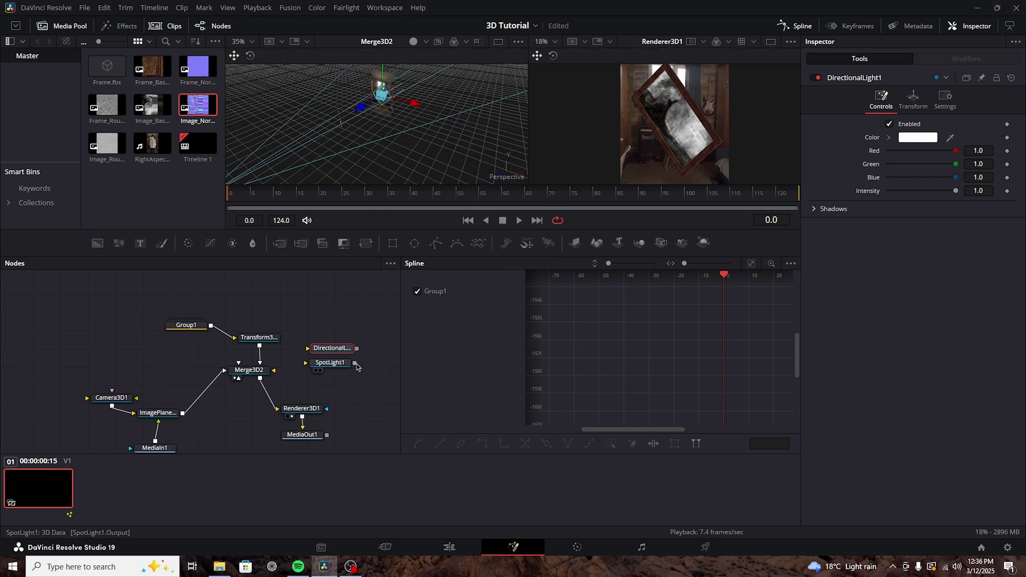
left_click_drag(355, 362, 238, 381)
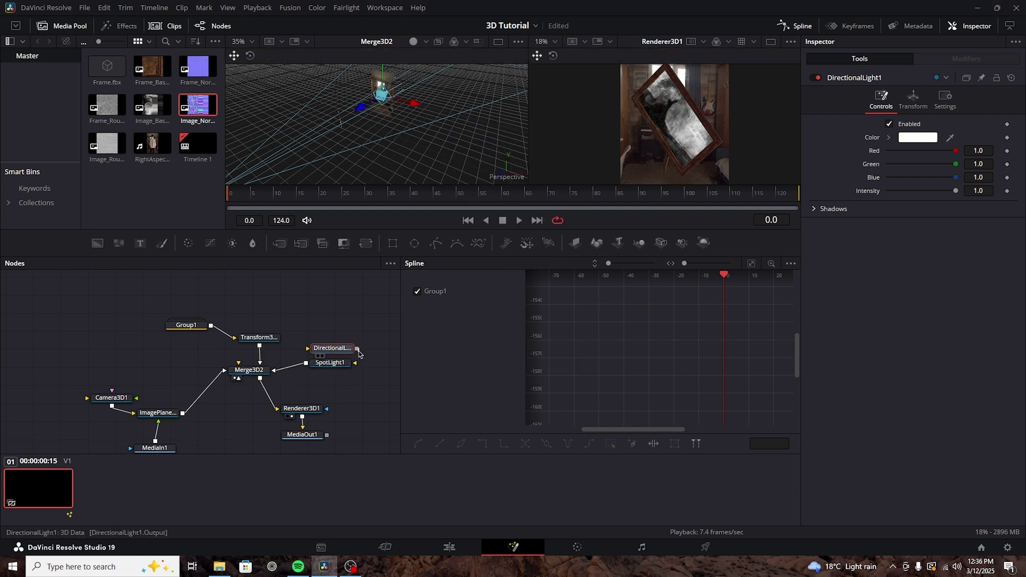
left_click_drag(357, 348, 249, 370)
- Enable lighting and shadows in Renderer3D1
left_click(309, 409)
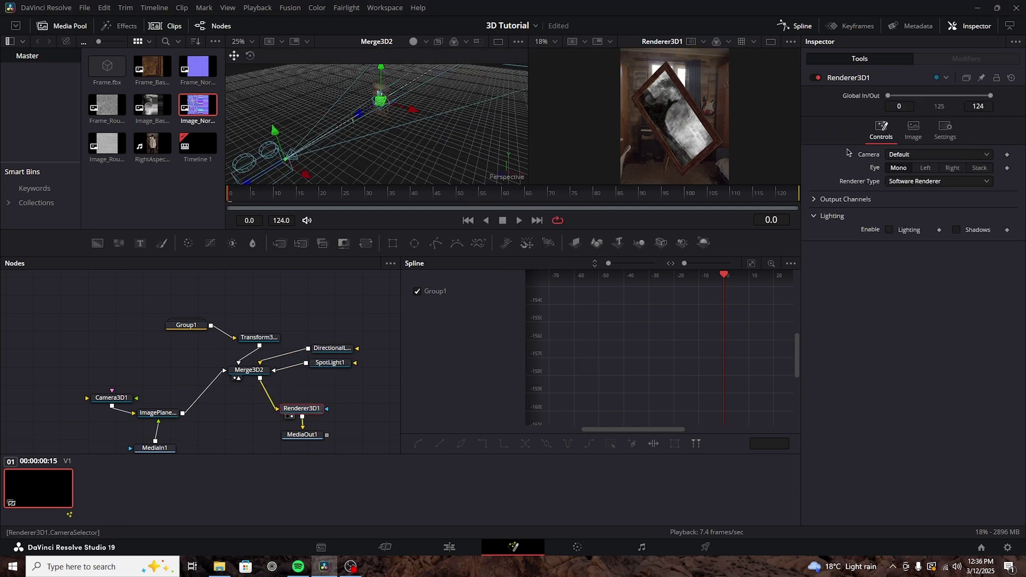
left_click(956, 230)
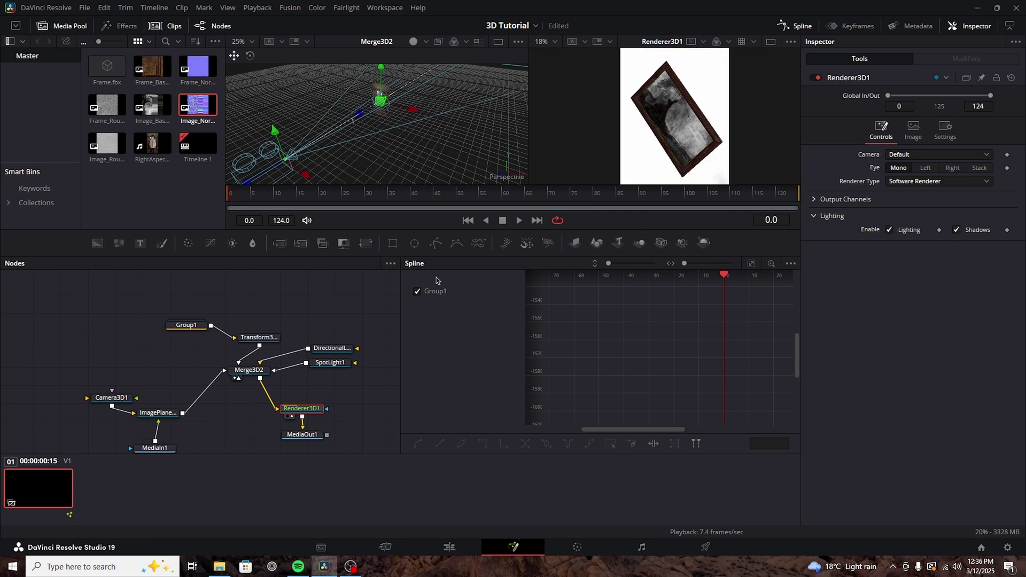
- Aim the directional and spot lights at the frame and image plane, and lower SpotLight1's intensity
mouse_move(451, 133)
left_mouse_down()
mouse_move(446, 162)
mouse_move(438, 124)
left_mouse_up()
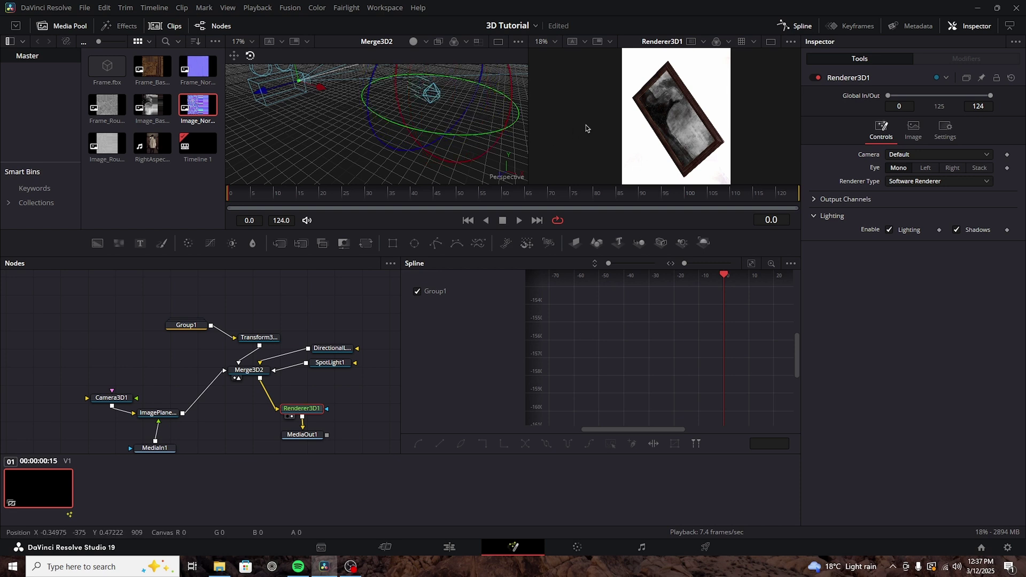
left_click_drag(456, 154, 466, 168)
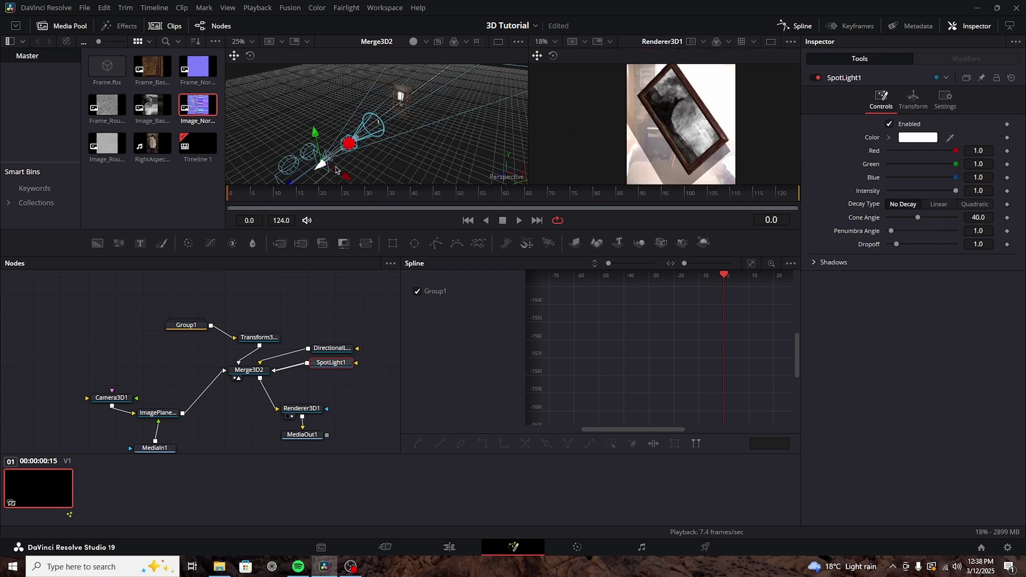
mouse_move(350, 183)
left_mouse_down()
mouse_move(378, 155)
mouse_move(347, 188)
left_mouse_up()
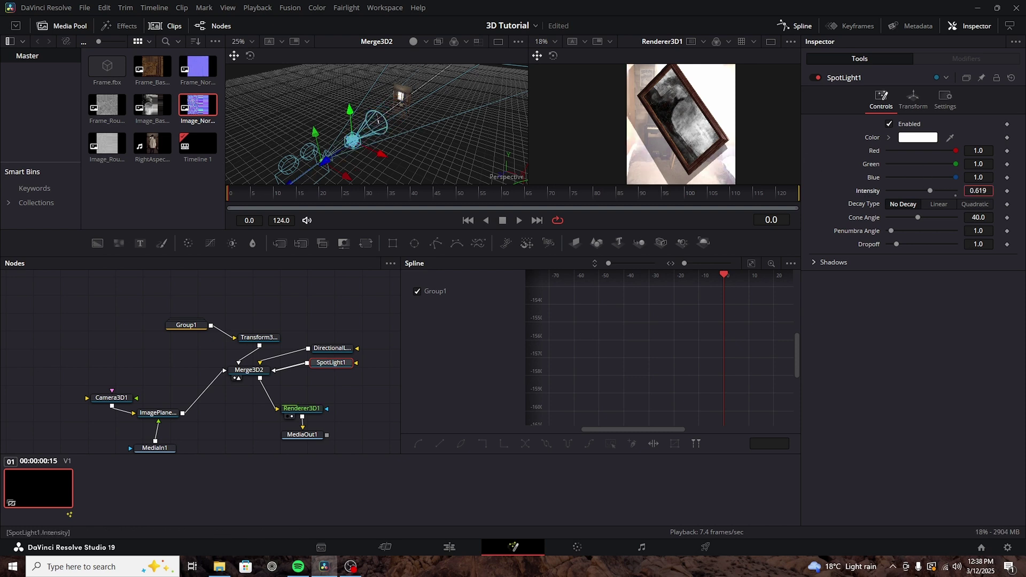
left_click_drag(980, 190, 964, 191)
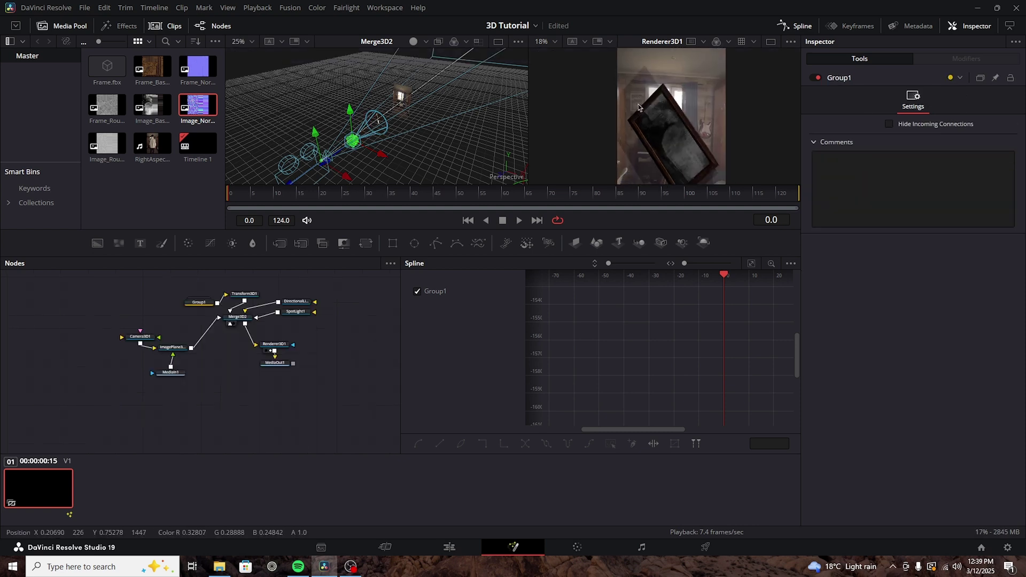
- Turn off Shadow Receiver in ImagePlane3D1's lighting settings, leaving Affected by Lights and Shadow Caster enabled
left_click_drag(631, 76, 755, 183)
scroll(661, 103, "up", 3)
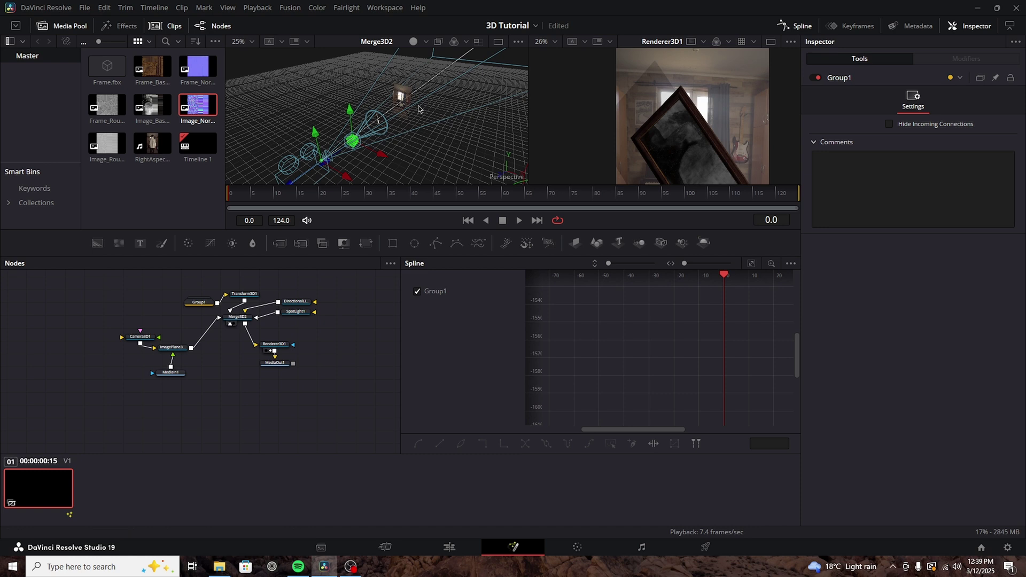
left_click(402, 98)
scroll(406, 95, "up", 2)
scroll(406, 95, "down", 1)
scroll(625, 143, "down", 2)
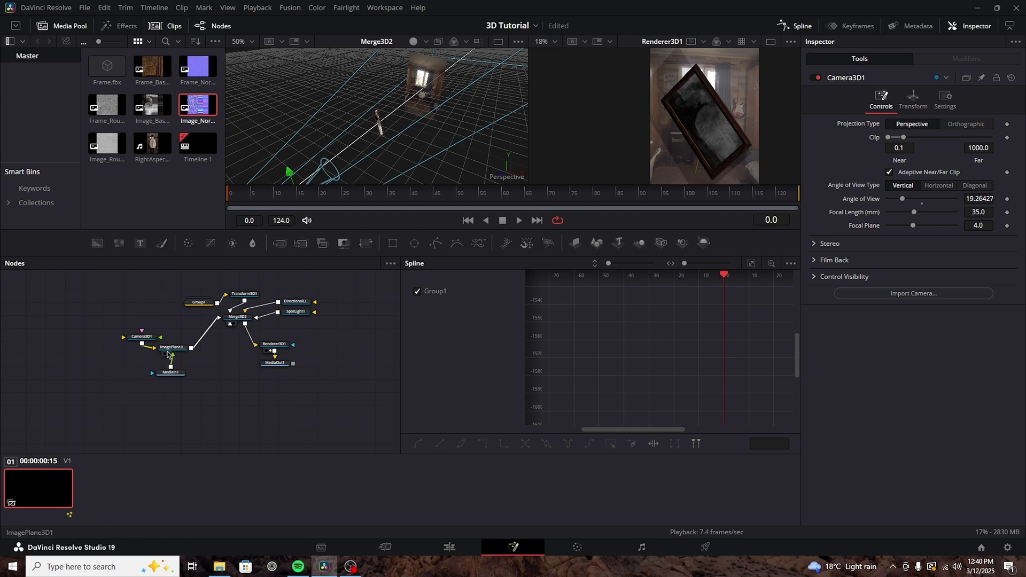
left_click(170, 353)
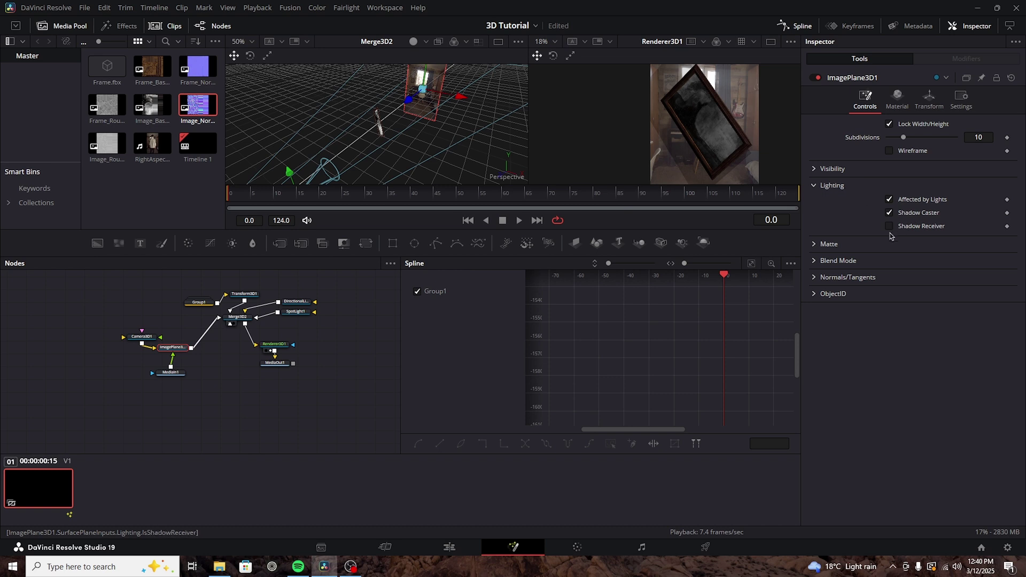
left_click(721, 80)
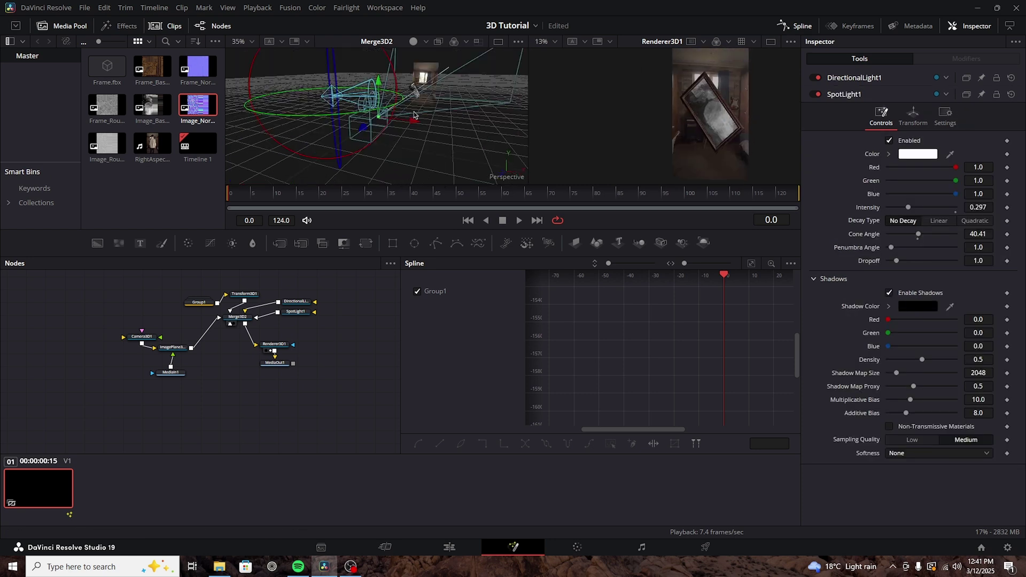
- Switch to the Paintings project and review its finished composition and node layout around Merge3D1
left_click(535, 27)
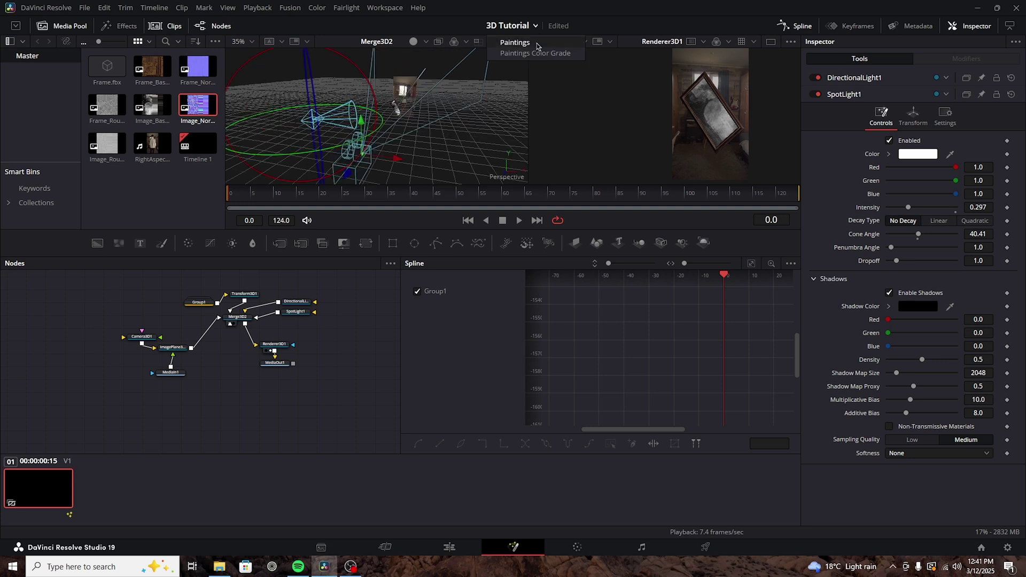
left_click(536, 45)
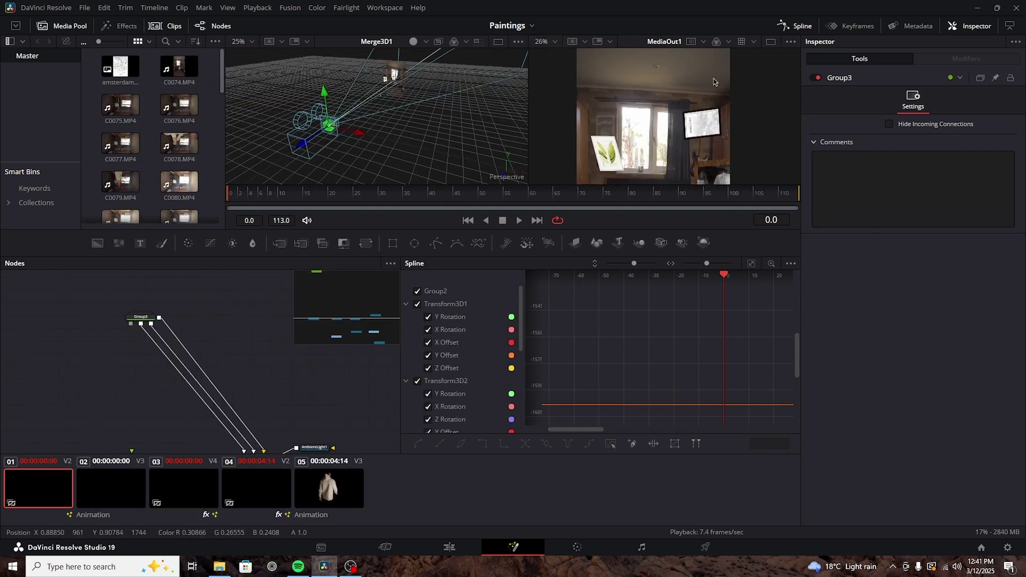
scroll(694, 155, "down", 3)
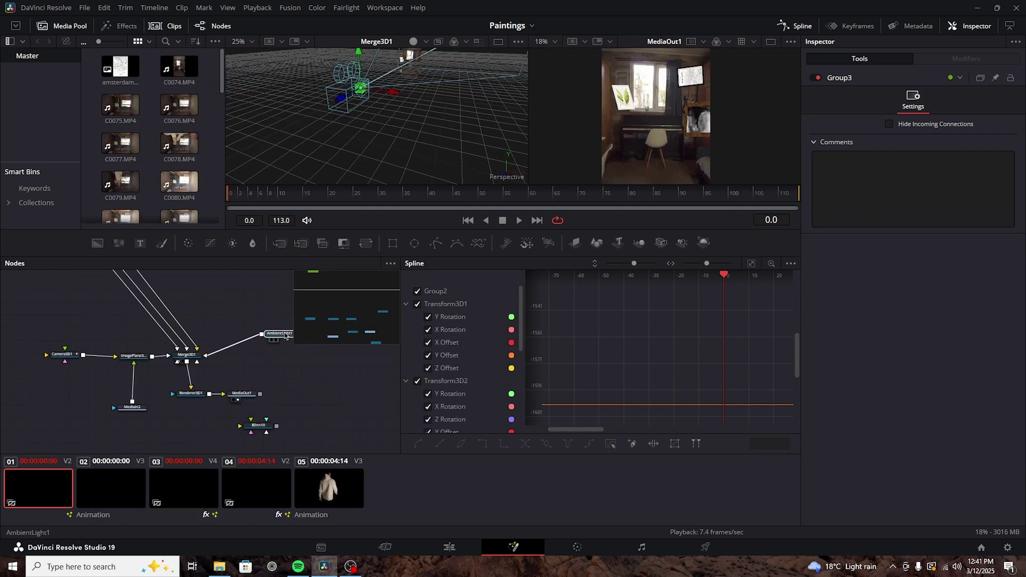
left_click_drag(279, 336, 255, 365)
- Expand Group3 in the node graph and open its nested Group1 to inspect the nodes inside
left_click(140, 308)
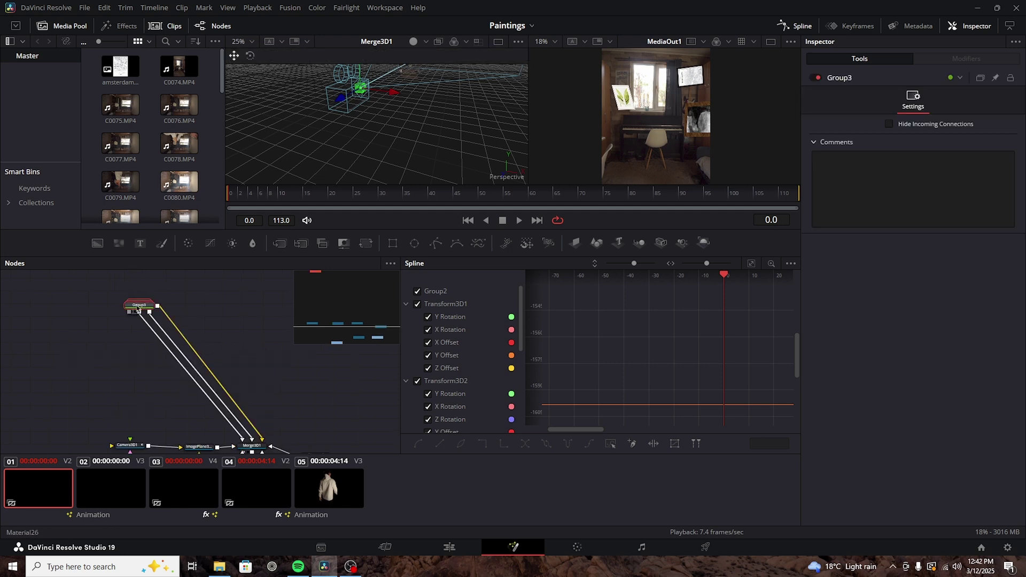
double_click(138, 307)
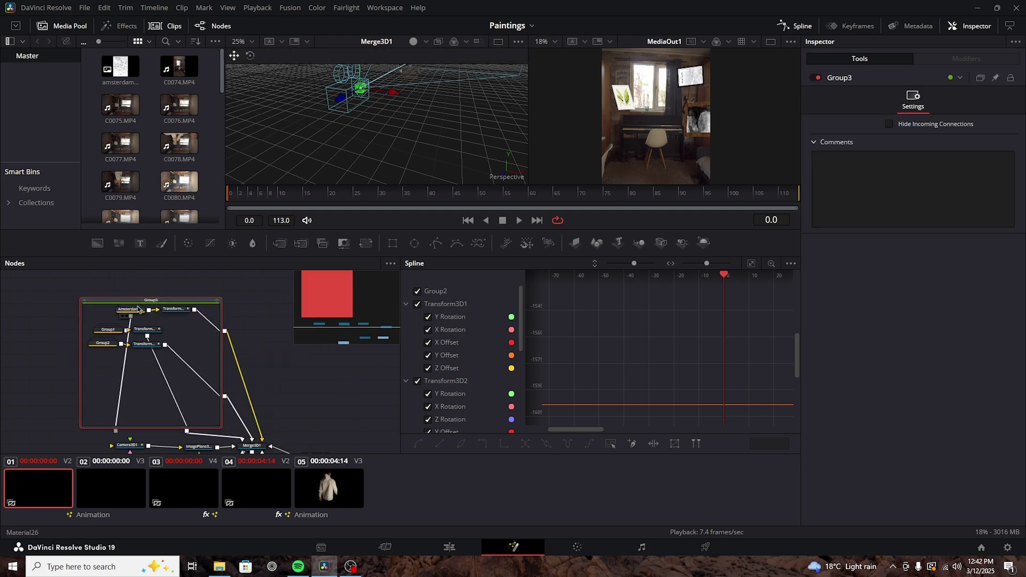
left_click(85, 292)
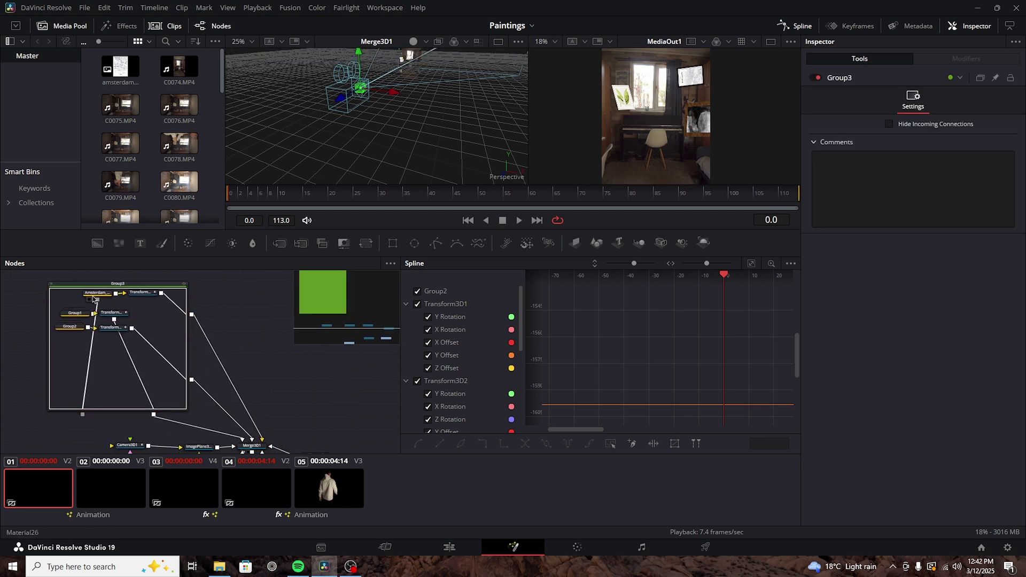
double_click(75, 313)
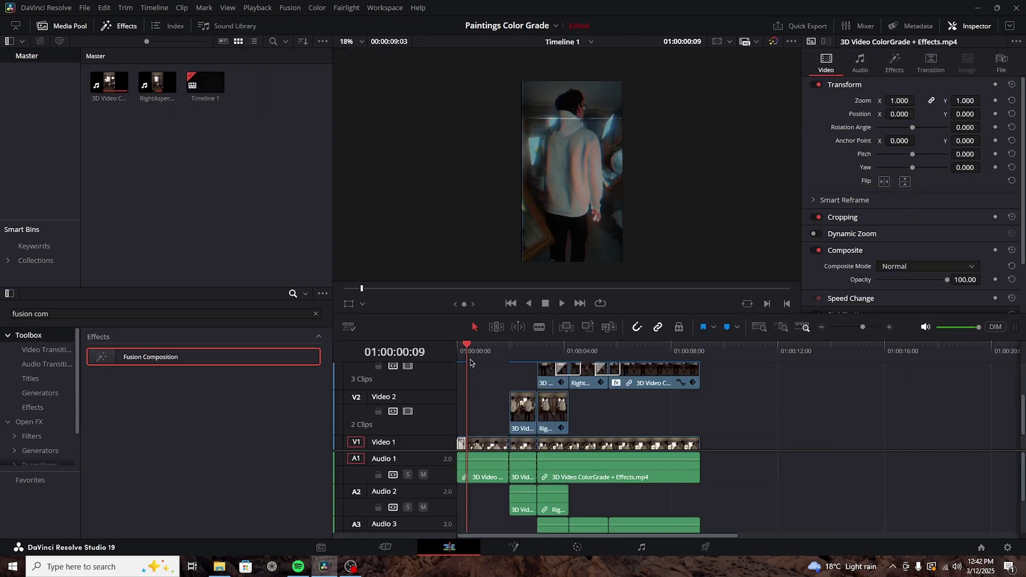
- Scrub through the Paintings Color Grade timeline and play back the graded edit
left_click_drag(471, 352, 555, 364)
key("space")
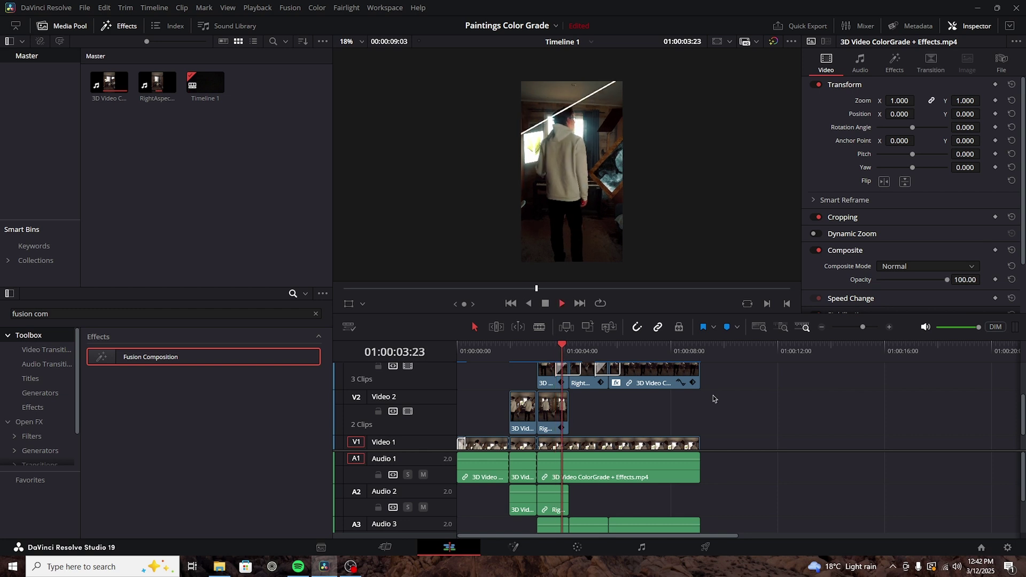